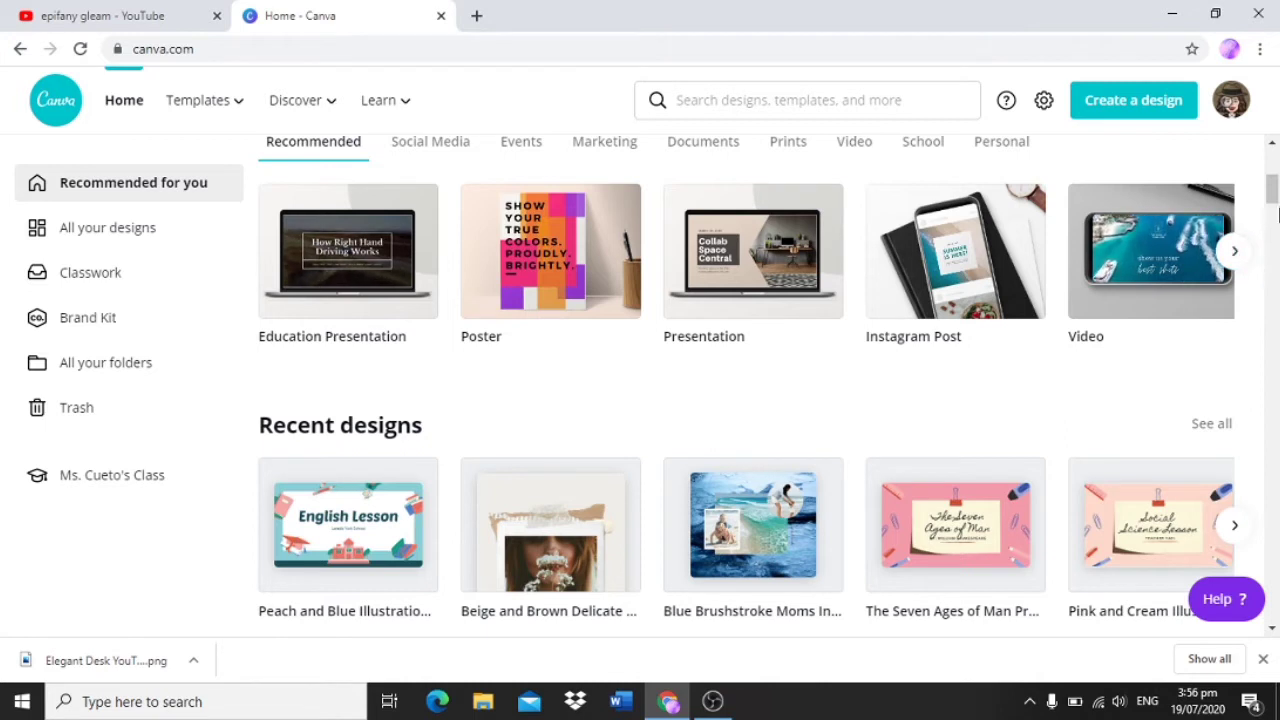
Step: Open the green "Gran's way" logo template and replace its large script text with "Grace"
{"action": "left_click_drag", "start_coordinate": [1273, 195], "coordinate": [1273, 450]}
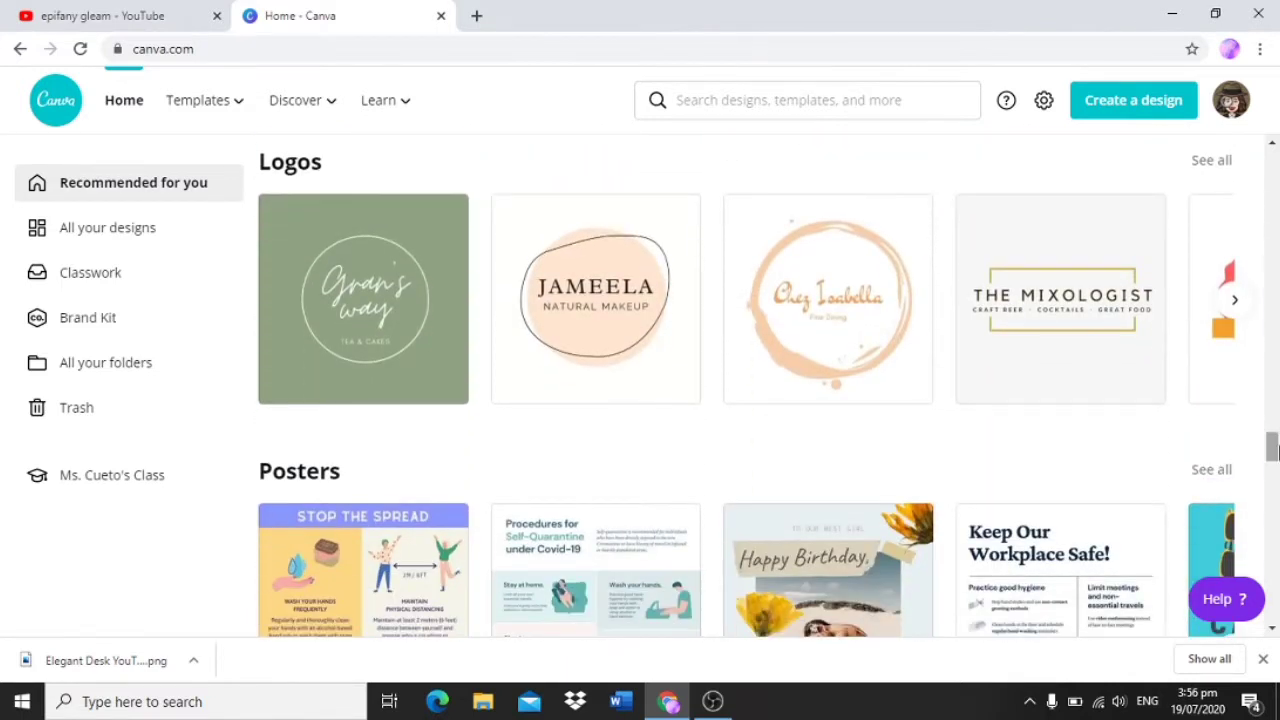
{"action": "left_click", "coordinate": [347, 302]}
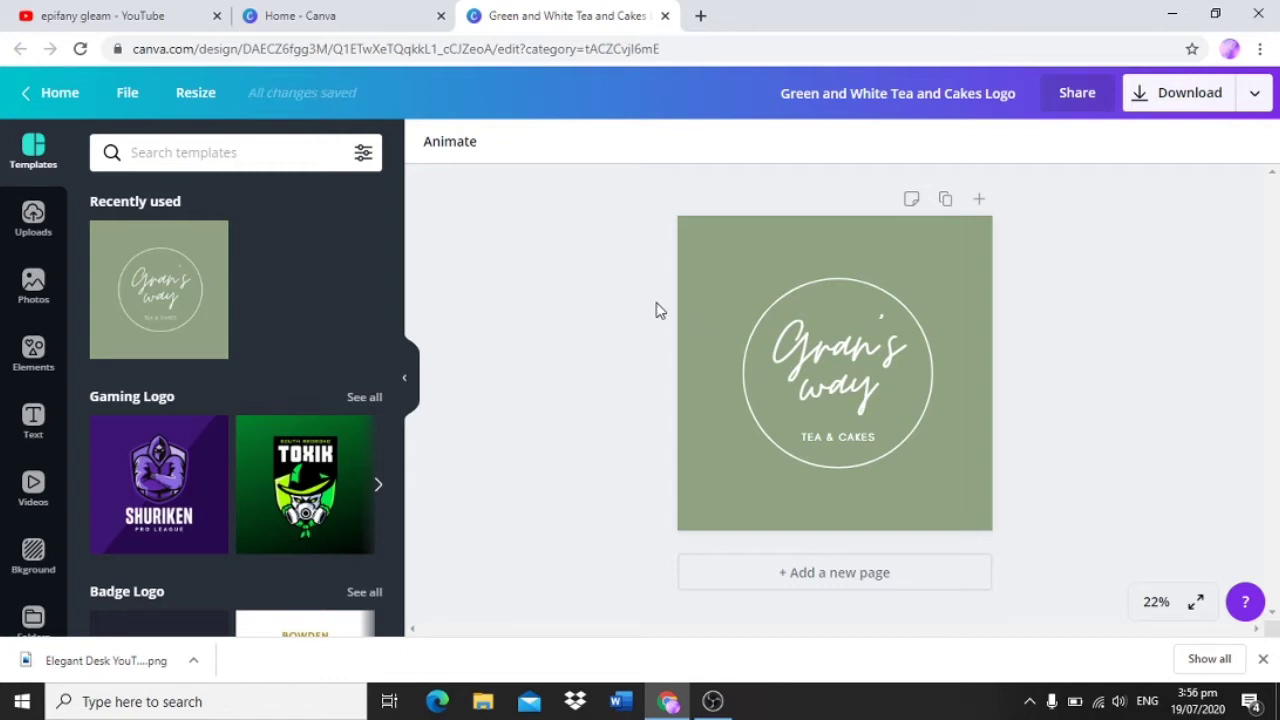
{"action": "left_click", "coordinate": [849, 362]}
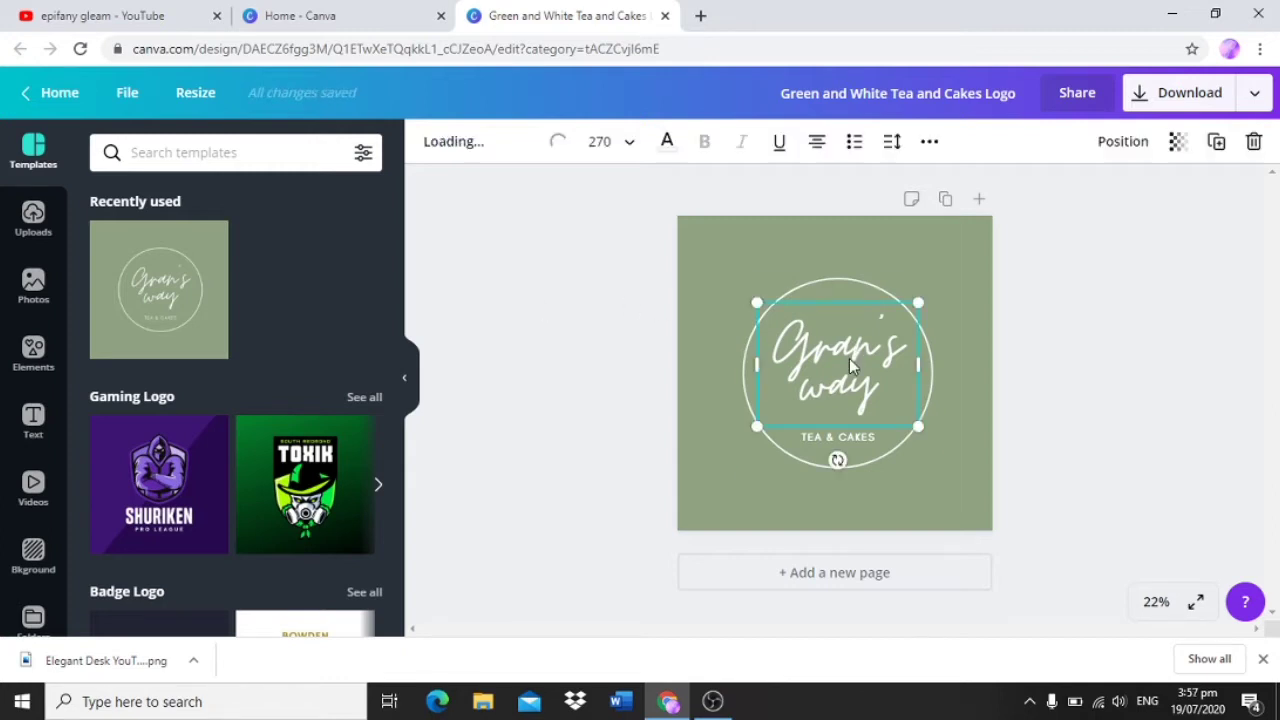
{"action": "key", "text": "BackSpace"}
{"action": "key", "text": "BackSpace"}
{"action": "key", "text": "BackSpace"}
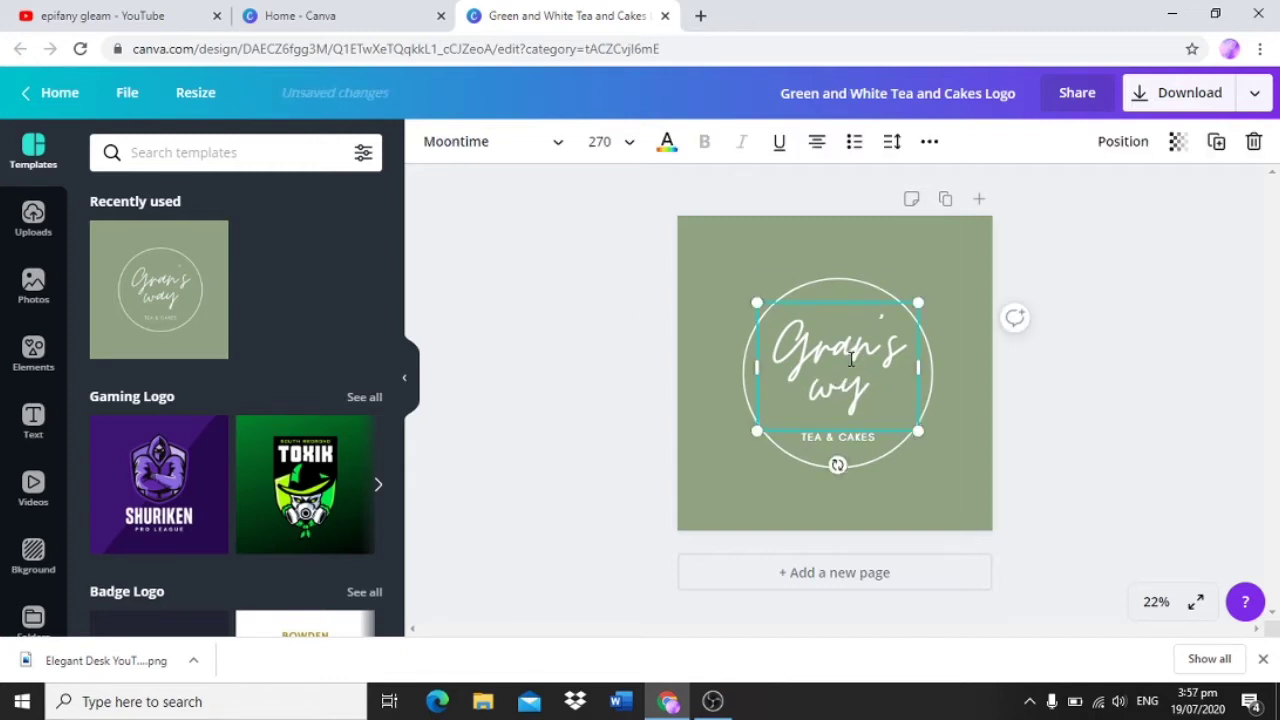
{"action": "key", "text": "BackSpace"}
{"action": "key", "text": "BackSpace"}
{"action": "key", "text": "BackSpace"}
{"action": "key", "text": "BackSpace"}
{"action": "key", "text": "BackSpace"}
{"action": "key", "text": "BackSpace"}
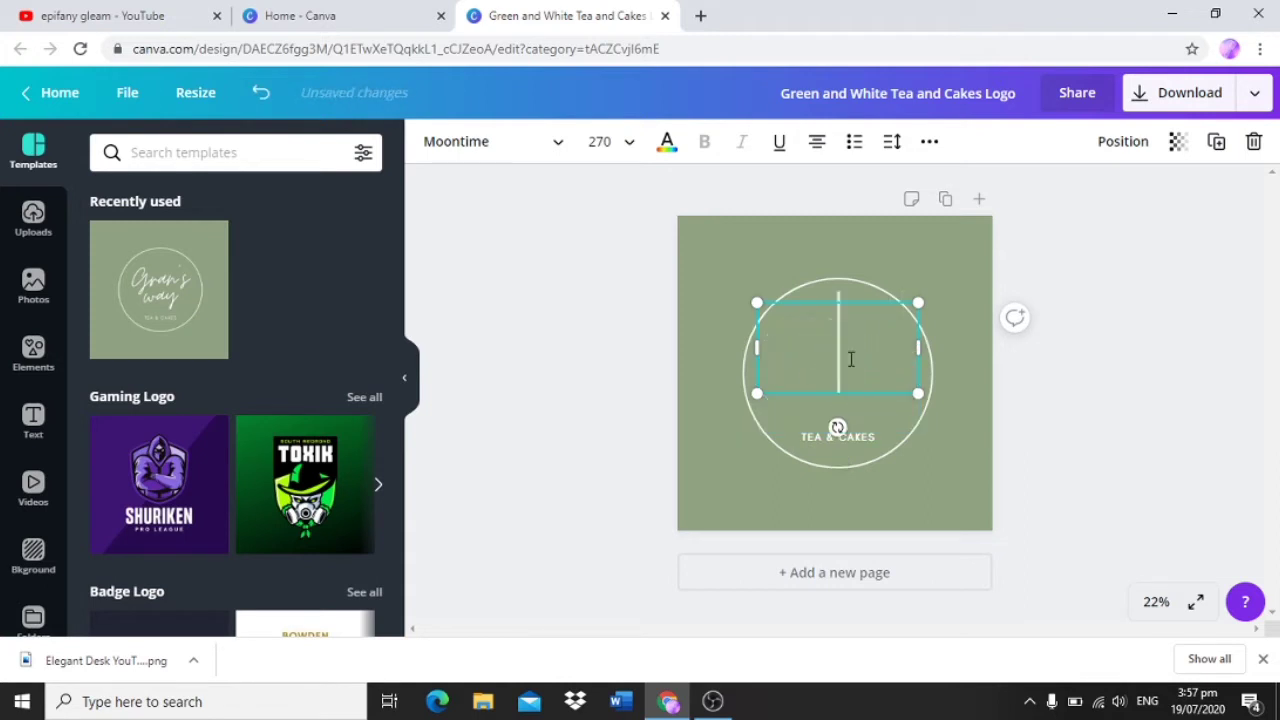
{"action": "type", "text": "Grace"}
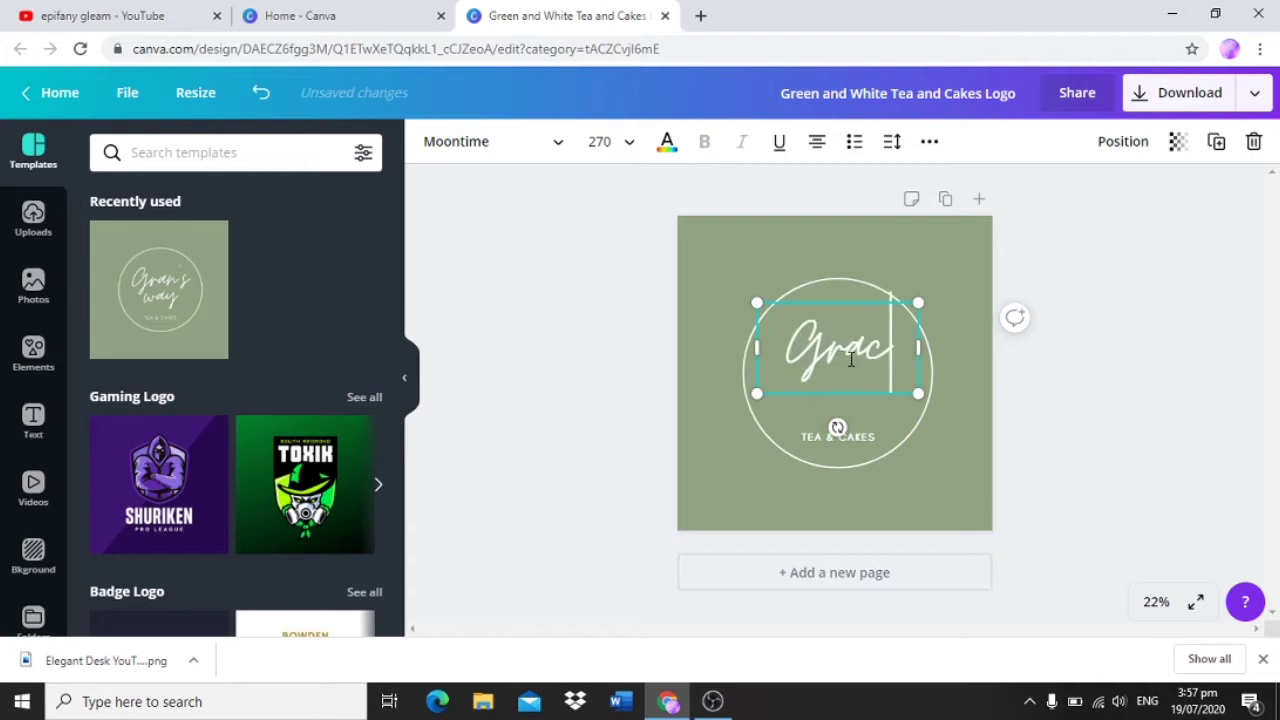
Step: Replace the "TEA & CAKES" tagline with "LEARN ENGLISH" and place it on one line directly beneath the script text
{"action": "double_click", "coordinate": [860, 440]}
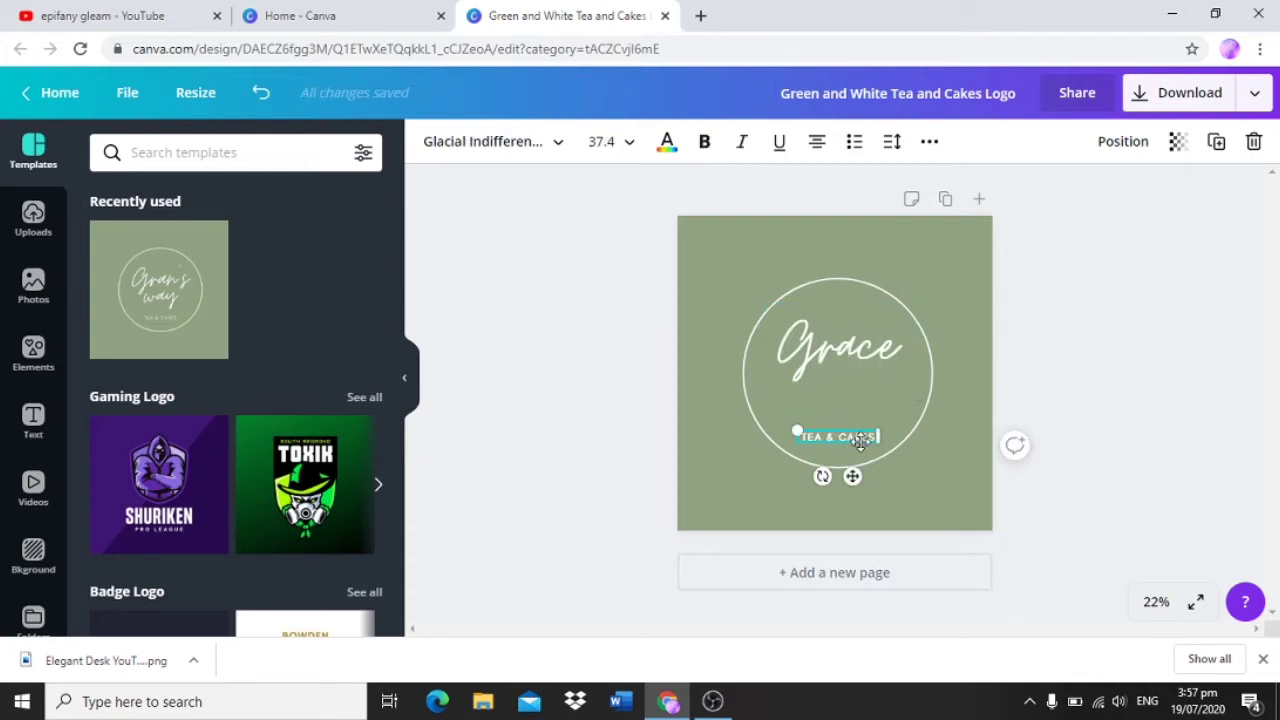
{"action": "key", "text": "BackSpace"}
{"action": "key", "text": "BackSpace"}
{"action": "key", "text": "BackSpace"}
{"action": "key", "text": "BackSpace"}
{"action": "key", "text": "BackSpace"}
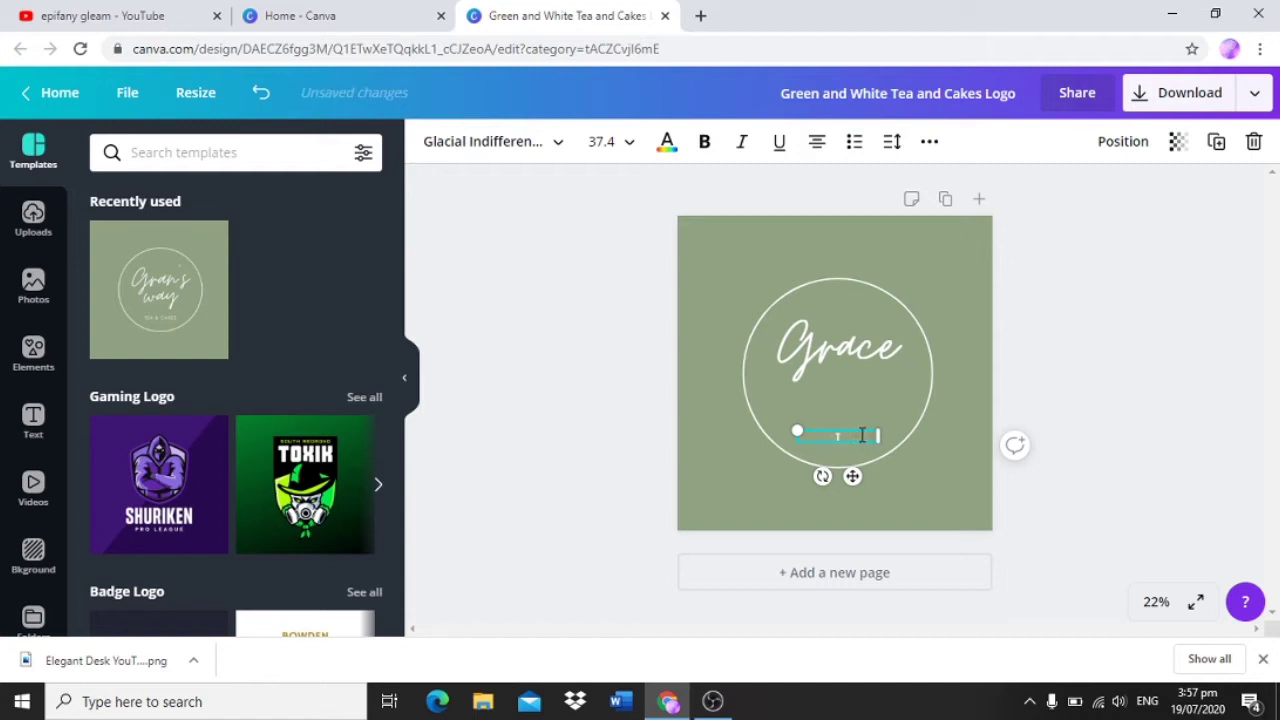
{"action": "type", "text": "LEARN ENGLISH"}
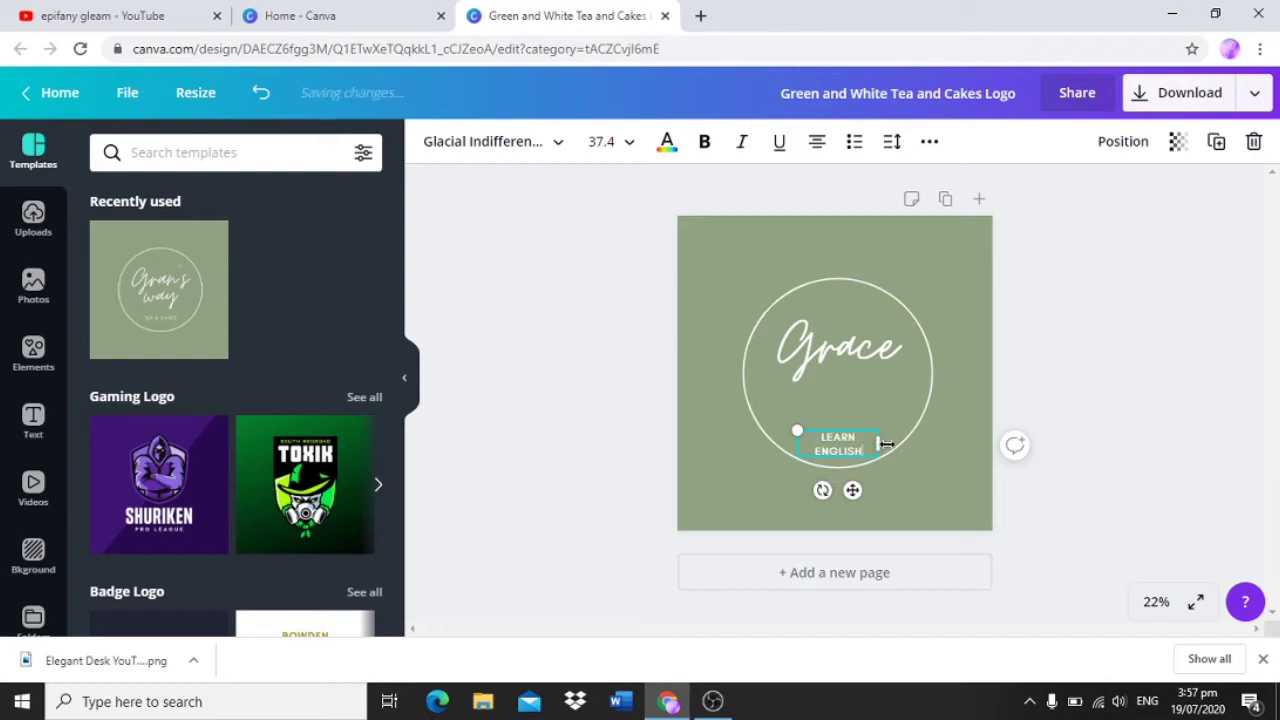
{"action": "left_click_drag", "start_coordinate": [881, 443], "coordinate": [849, 439]}
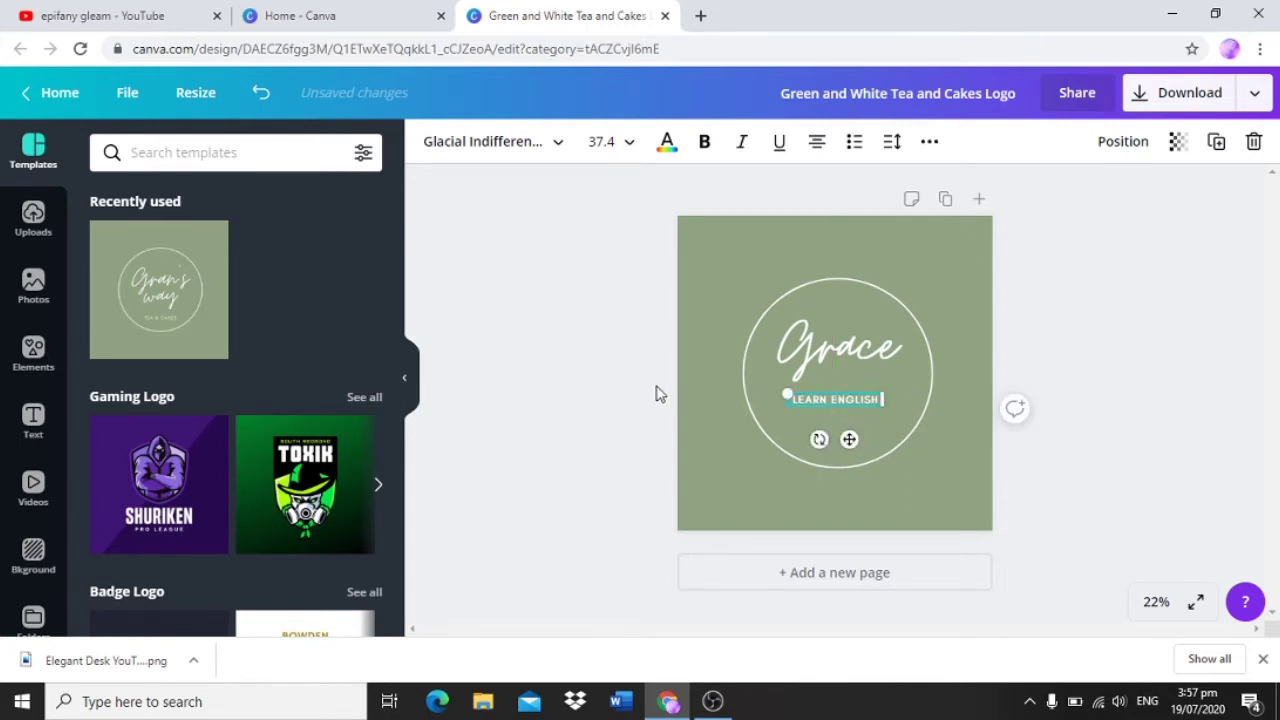
Step: Try coral, pink and turquoise as the logo's background colour, and settle on the medium blue default colour
{"action": "left_click", "coordinate": [710, 297]}
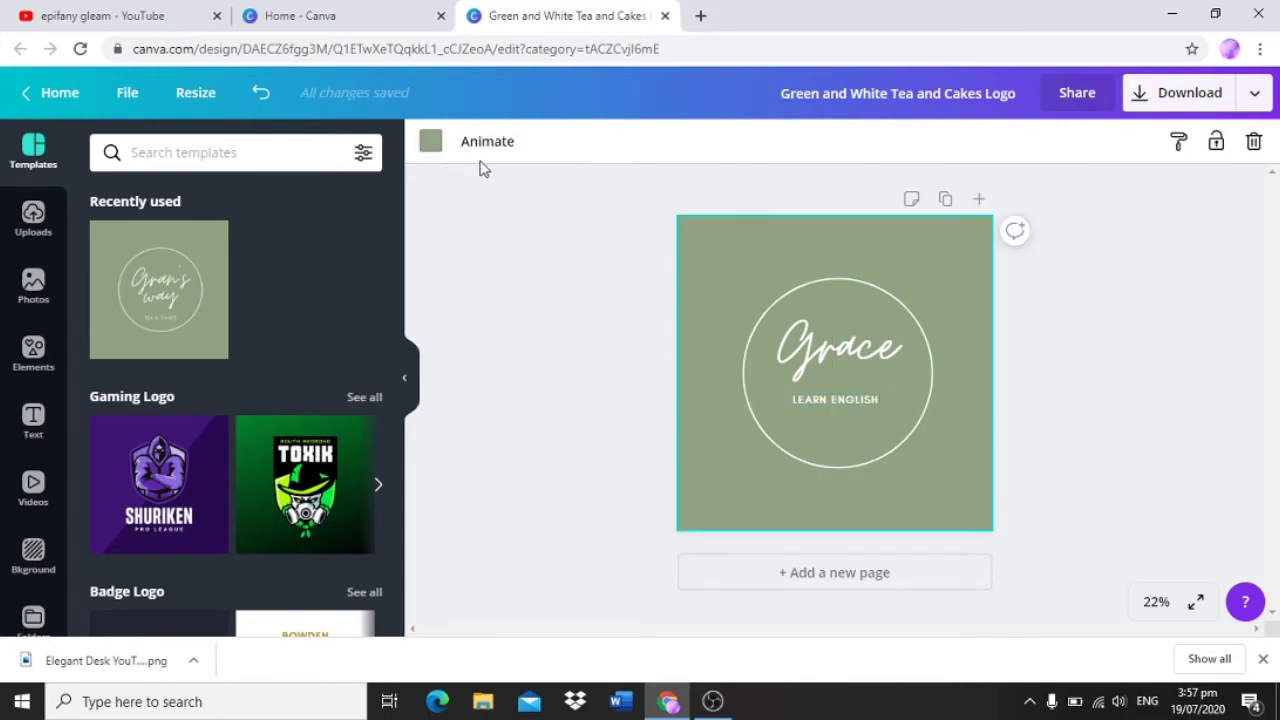
{"action": "left_click", "coordinate": [429, 143]}
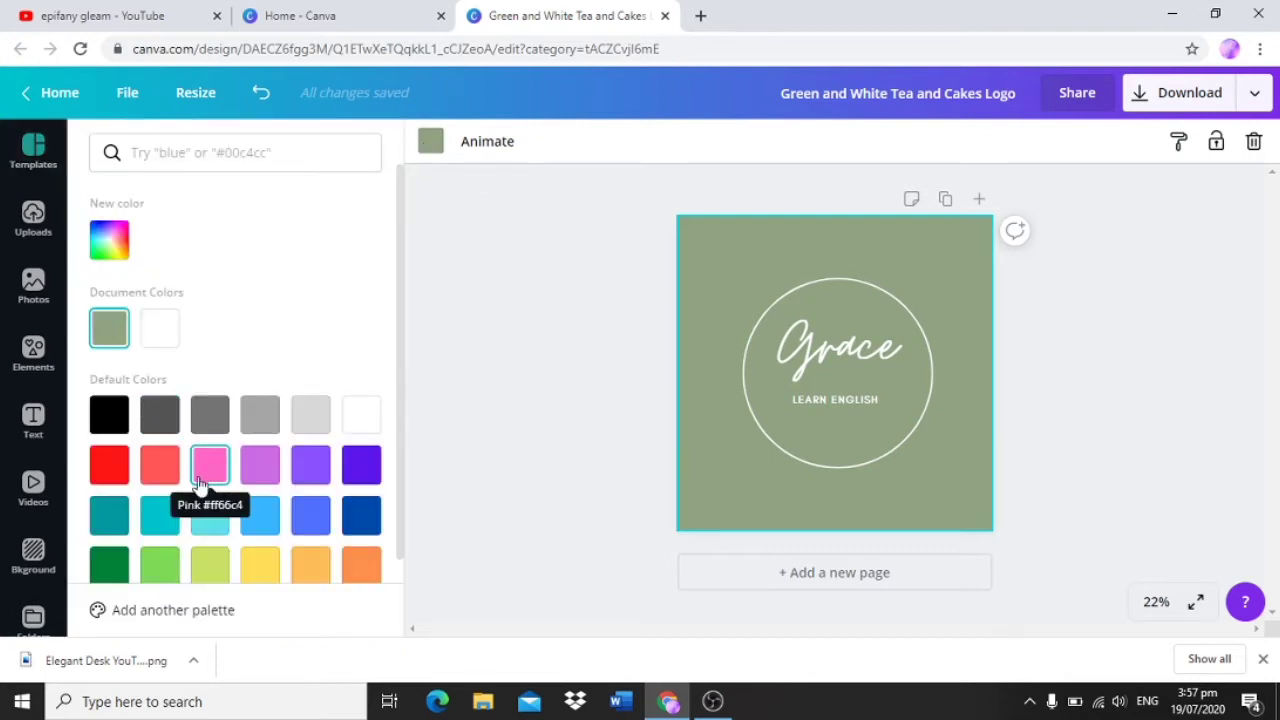
{"action": "left_click", "coordinate": [160, 470]}
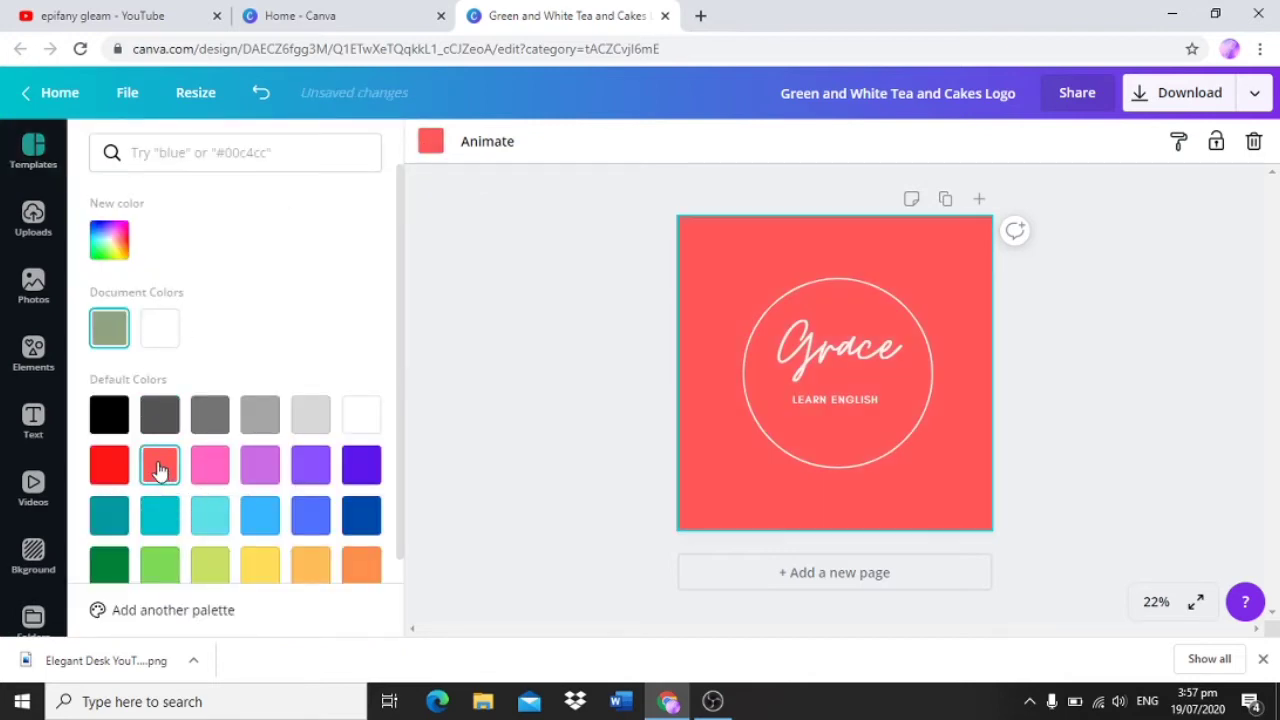
{"action": "left_click", "coordinate": [212, 470]}
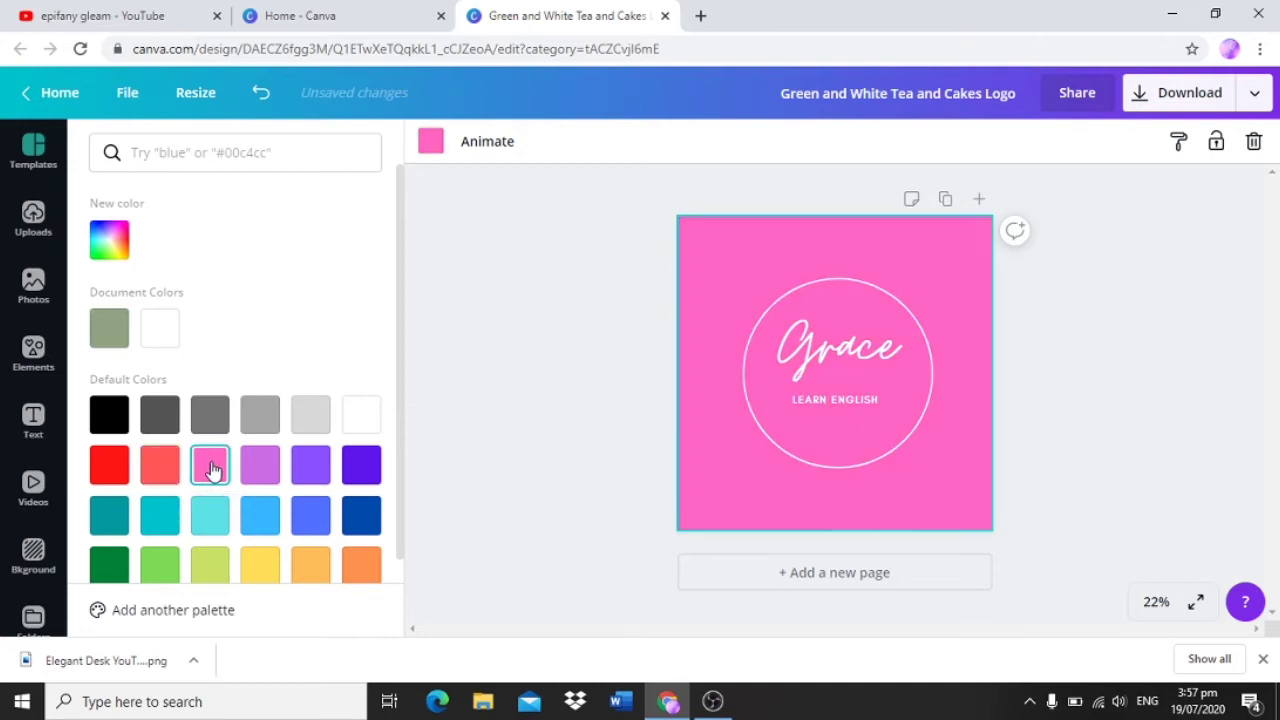
{"action": "left_click", "coordinate": [225, 524]}
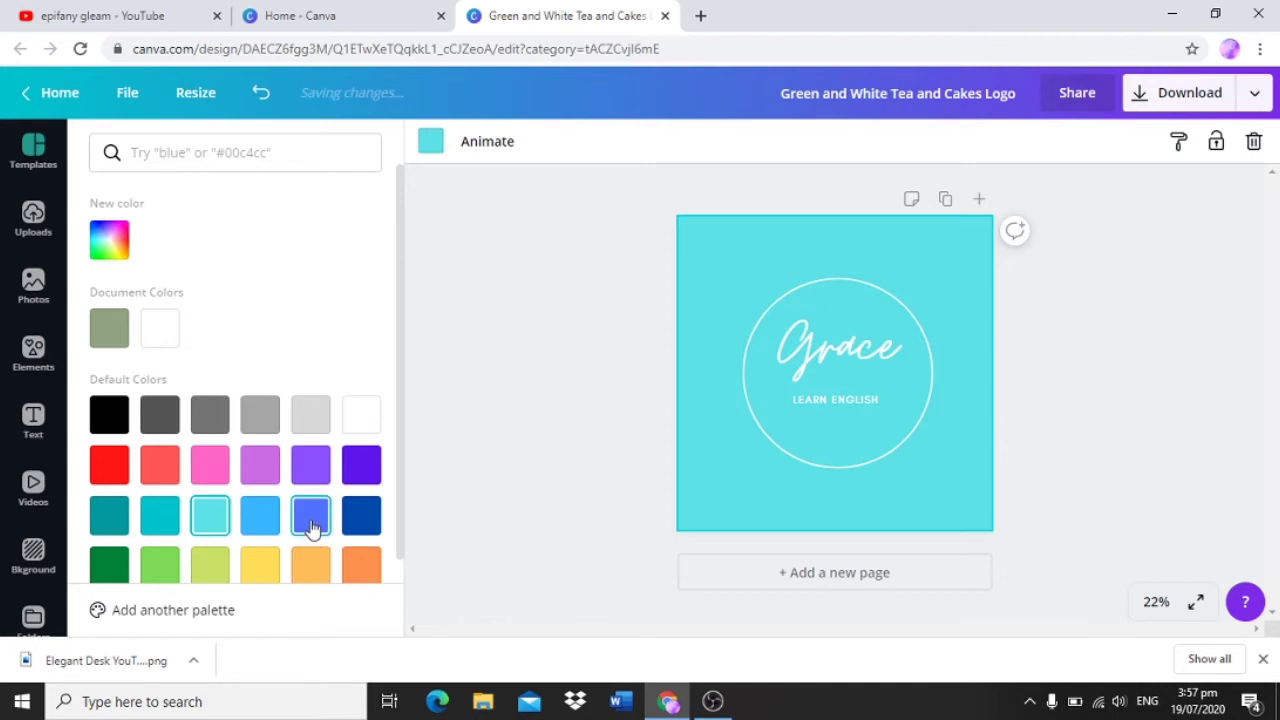
{"action": "left_click", "coordinate": [310, 516]}
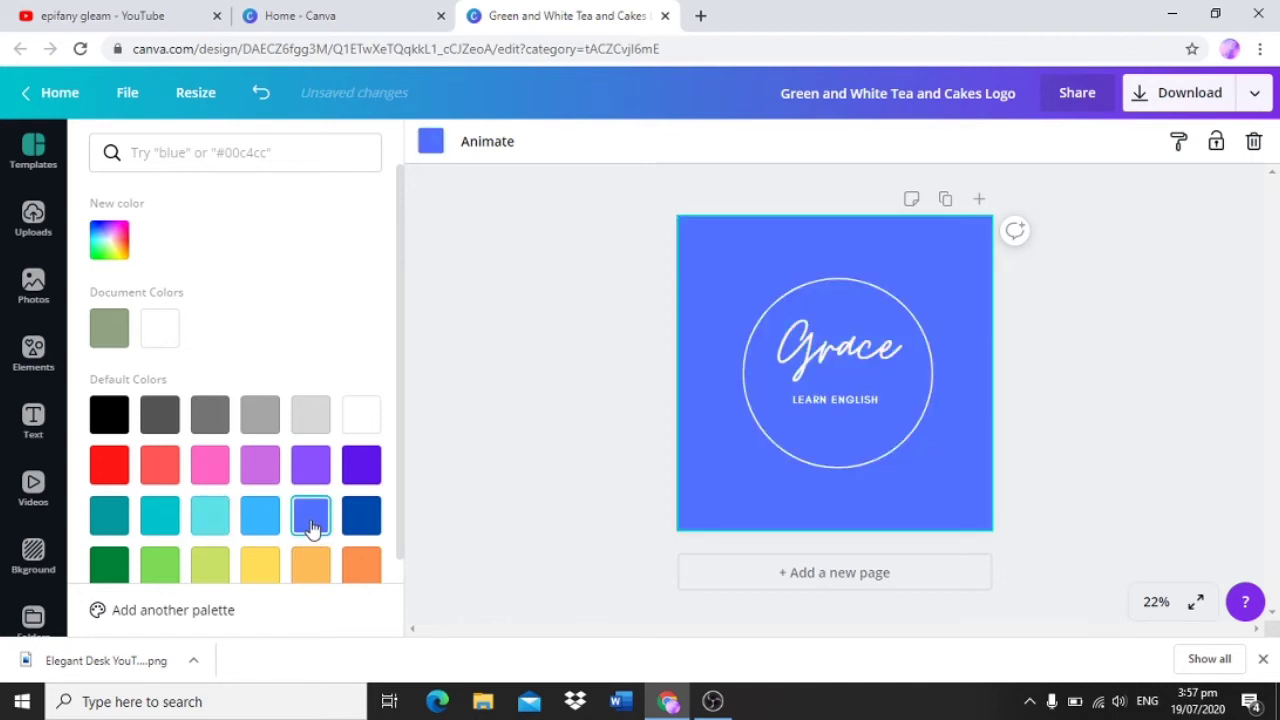
{"action": "left_click", "coordinate": [565, 363]}
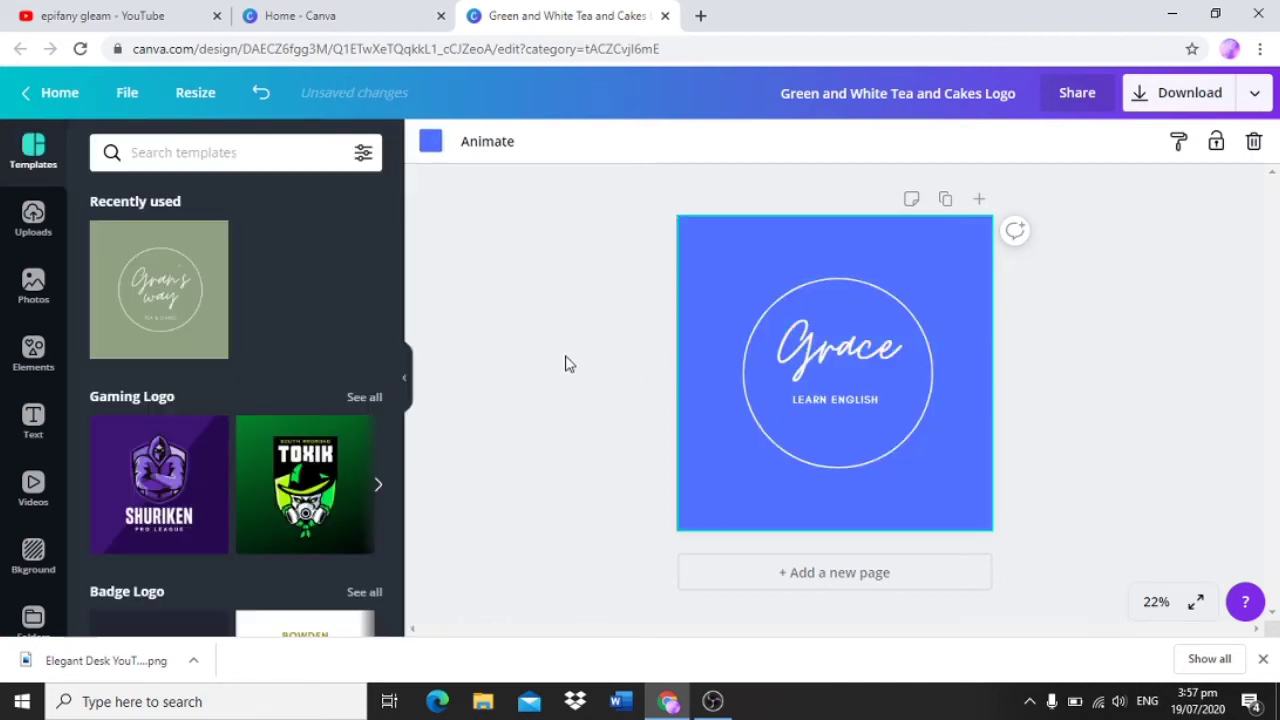
Step: Search the photos for "english" and add the free photo of the alphabet chart to the logo
{"action": "left_click", "coordinate": [38, 287]}
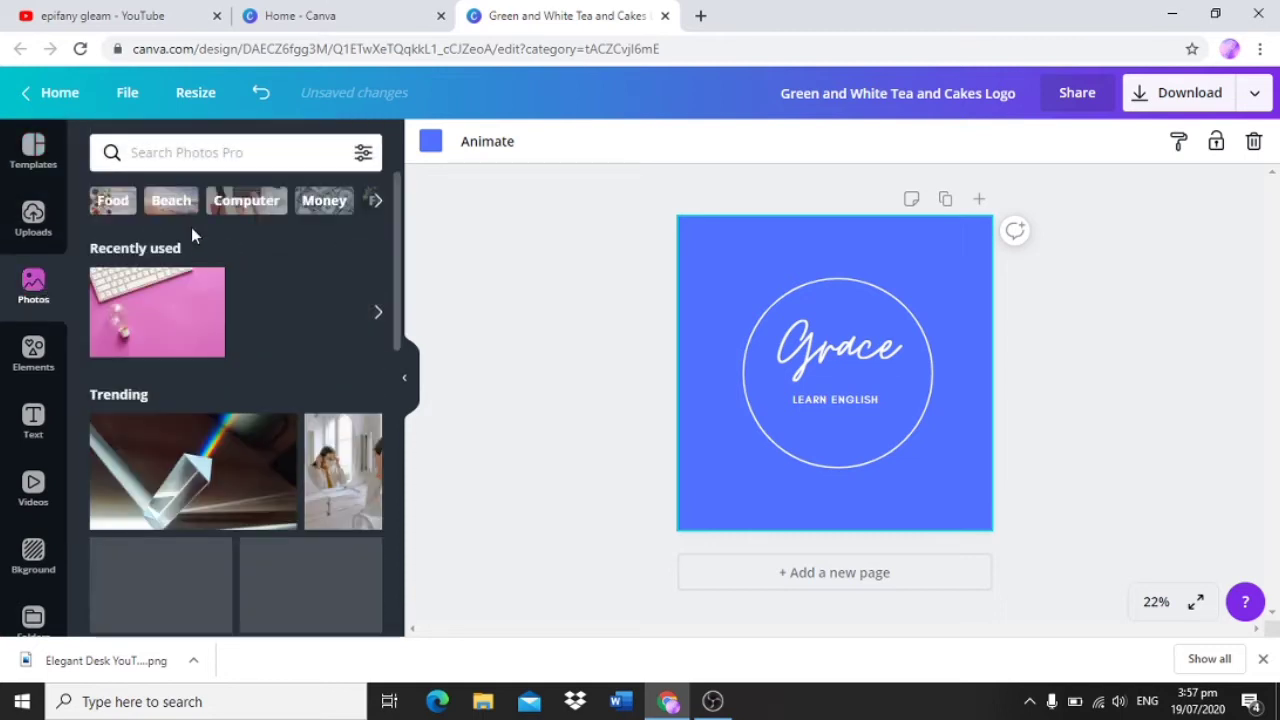
{"action": "left_click", "coordinate": [251, 154]}
{"action": "type", "text": "englis"}
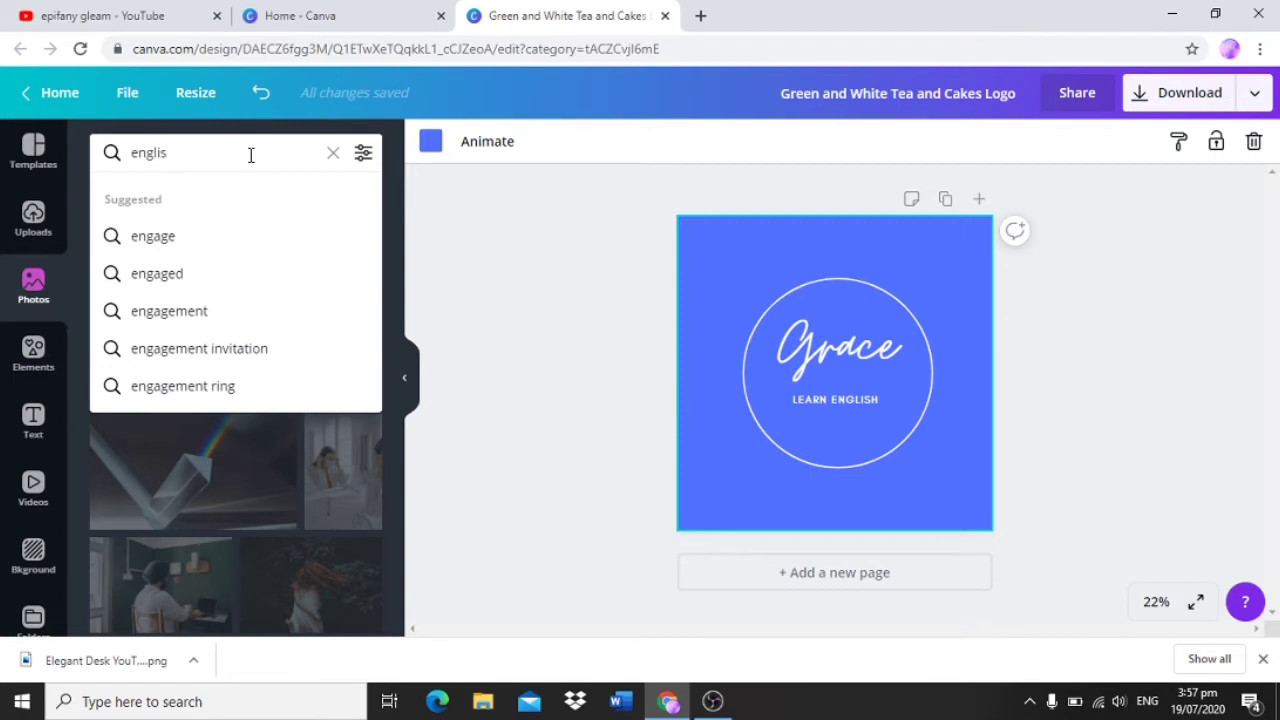
{"action": "type", "text": "h"}
{"action": "key", "text": "Return"}
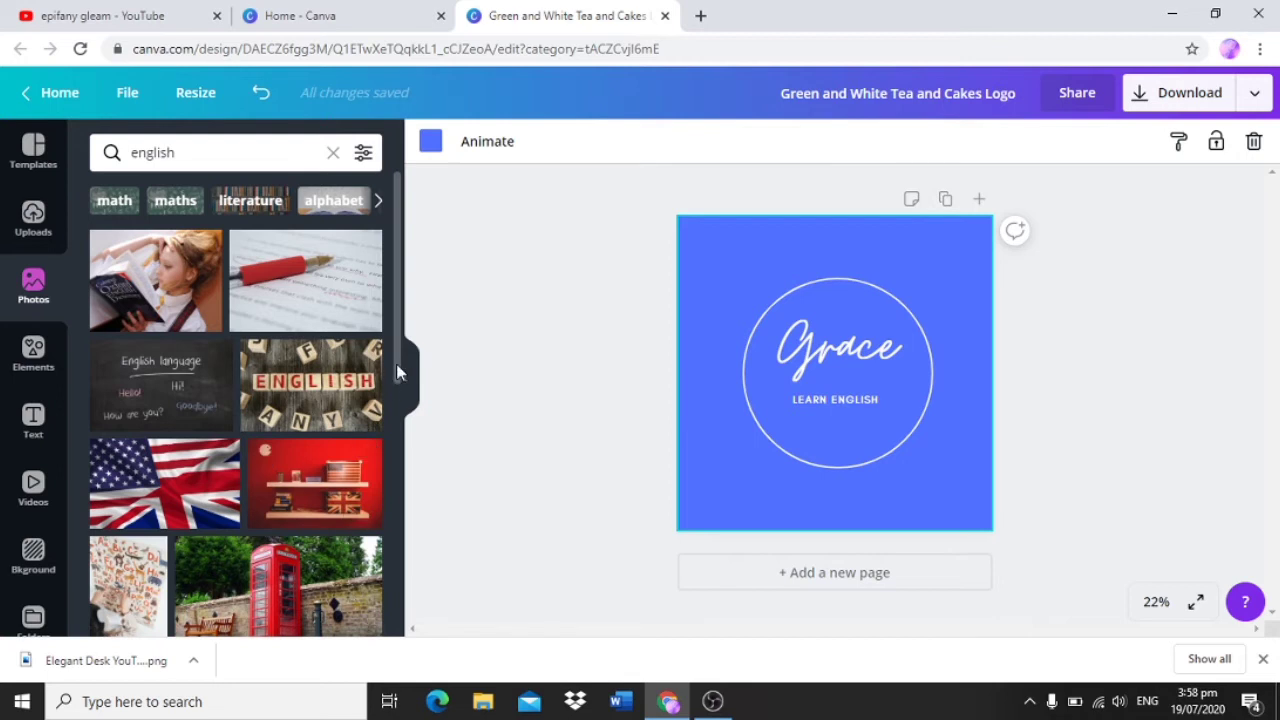
{"action": "scroll", "coordinate": [397, 372], "scroll_direction": "down", "scroll_amount": 1}
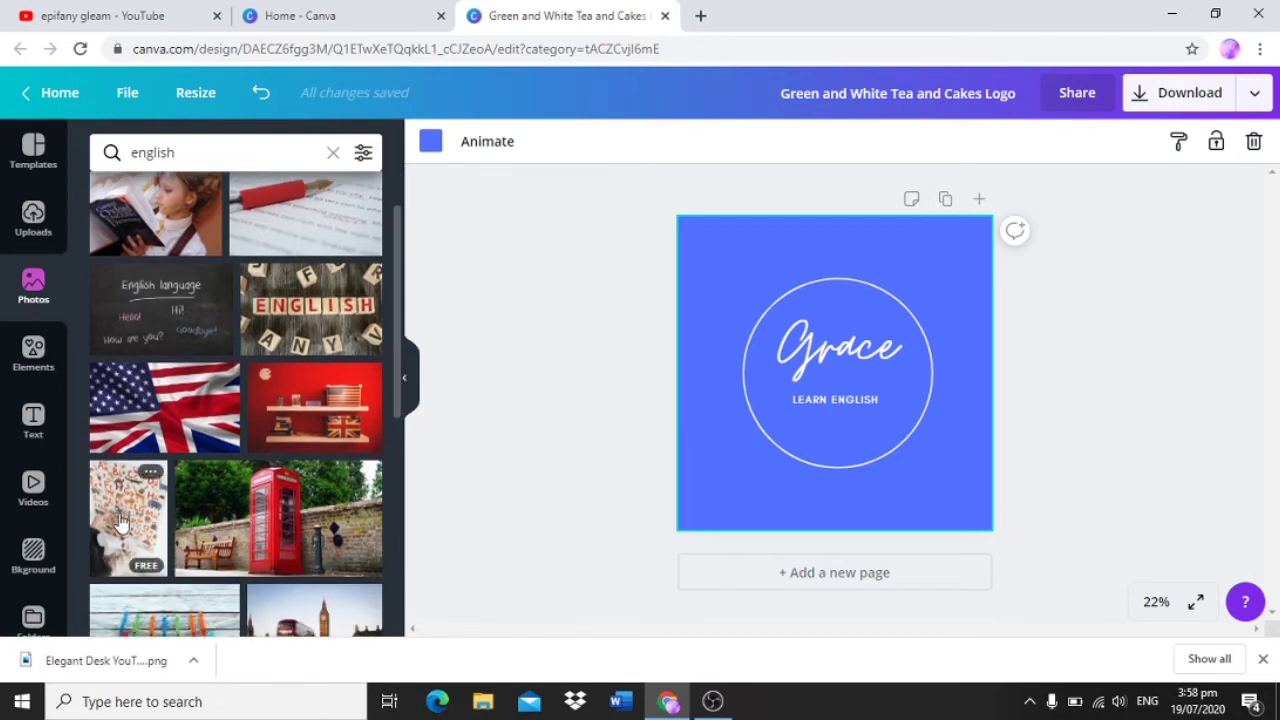
{"action": "left_click", "coordinate": [120, 522]}
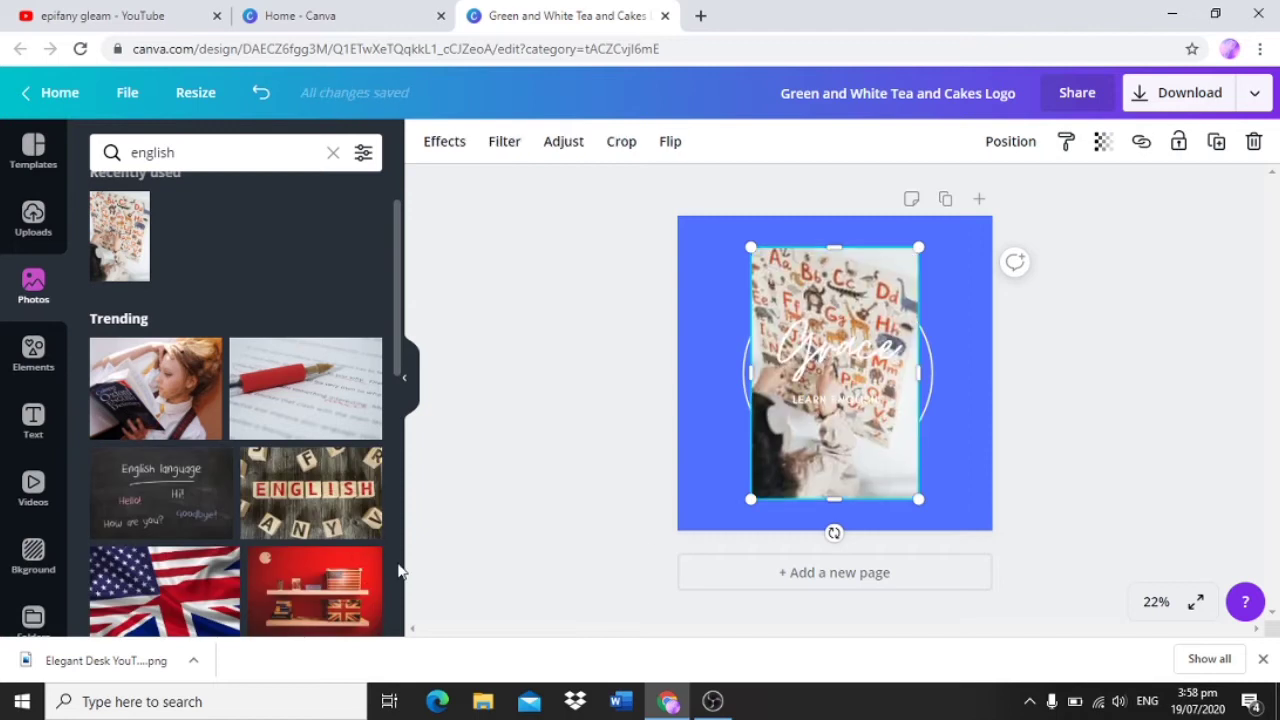
Step: Send the alphabet photo behind the text and circle, and resize it to span the circle's width
{"action": "left_click_drag", "start_coordinate": [915, 499], "coordinate": [852, 355]}
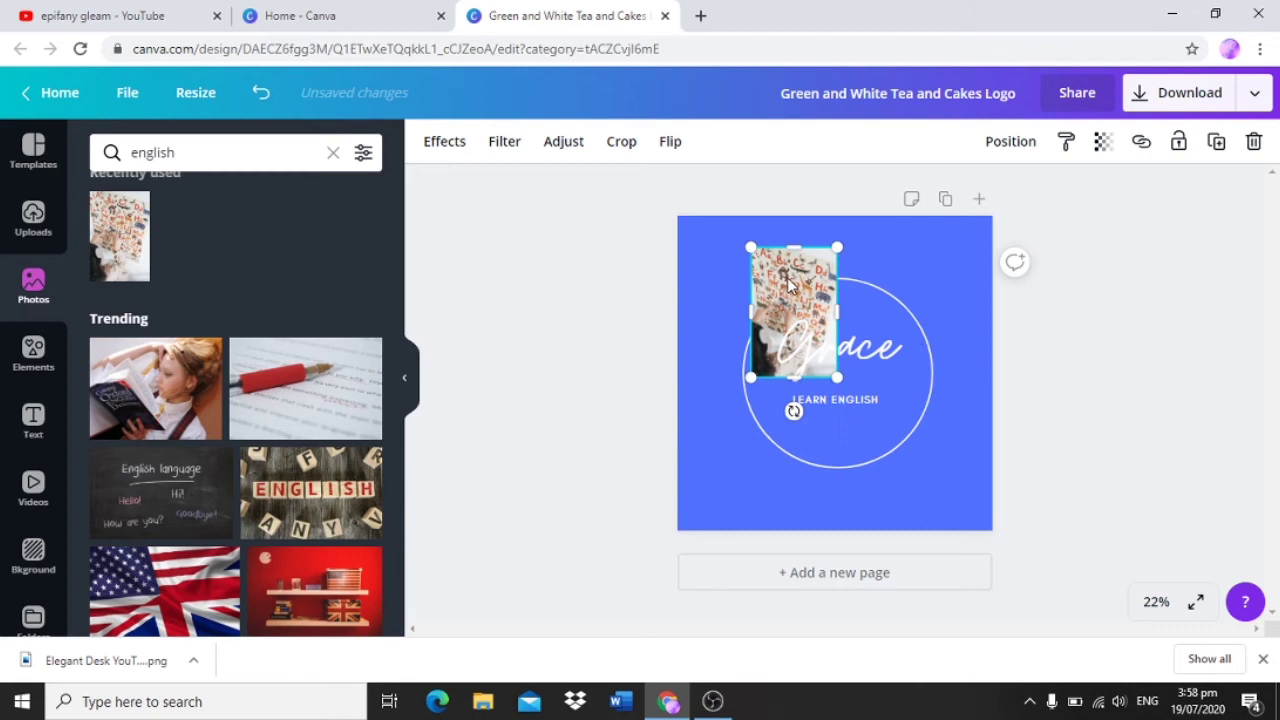
{"action": "right_click", "coordinate": [790, 285]}
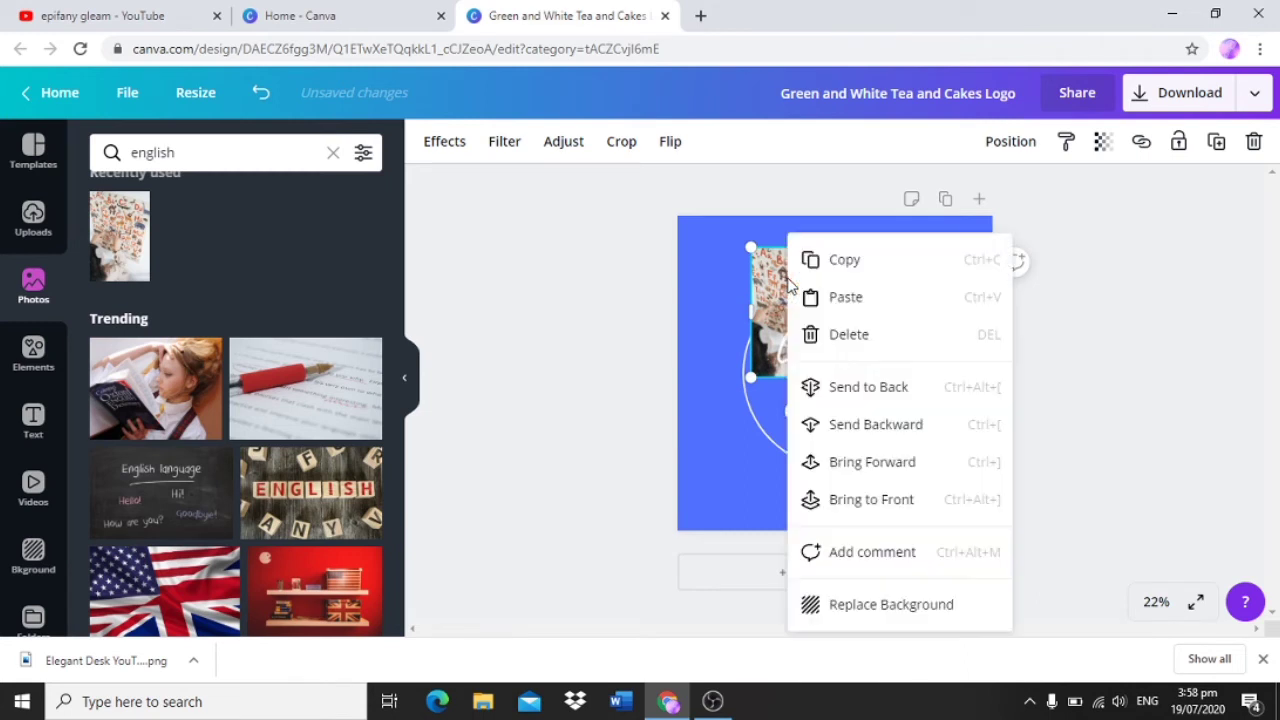
{"action": "left_click", "coordinate": [880, 396]}
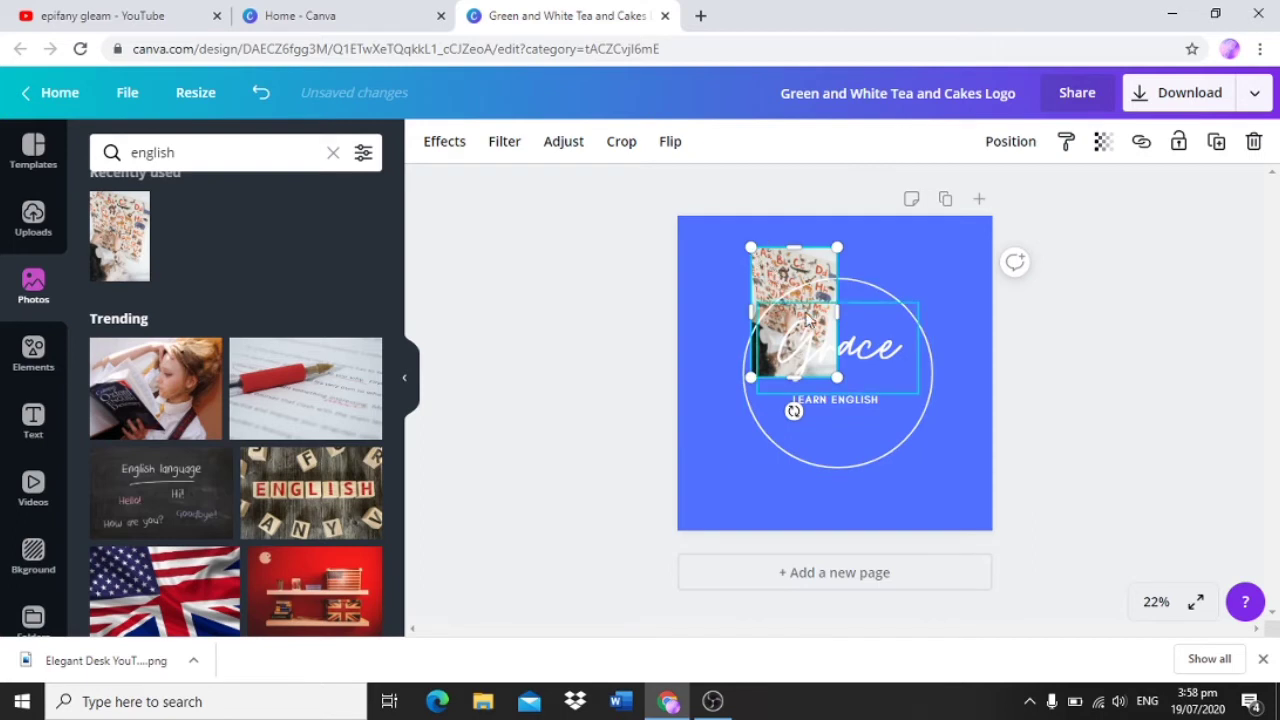
{"action": "left_click_drag", "start_coordinate": [838, 378], "coordinate": [953, 517]}
{"action": "mouse_move", "coordinate": [751, 519]}
{"action": "left_mouse_down"}
{"action": "mouse_move", "coordinate": [734, 544]}
{"action": "mouse_move", "coordinate": [742, 530]}
{"action": "left_mouse_up"}
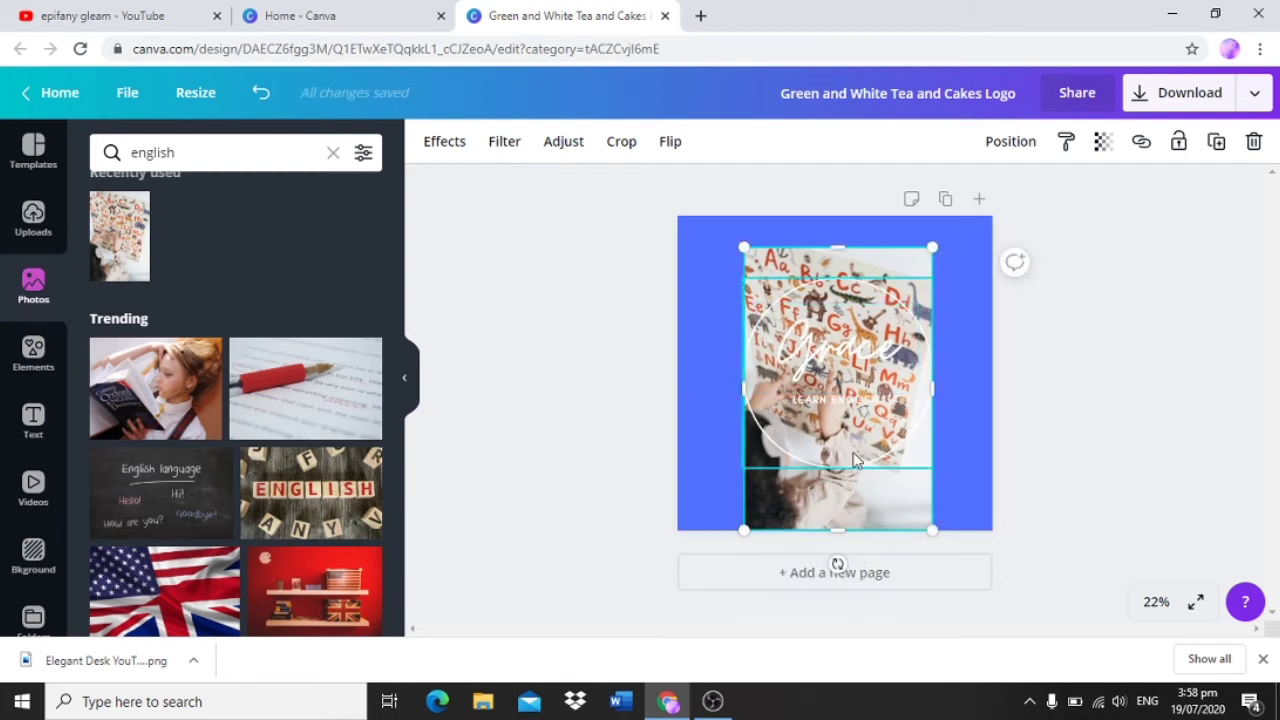
Step: Delete the alphabet photo from the logo
{"action": "right_click", "coordinate": [871, 521]}
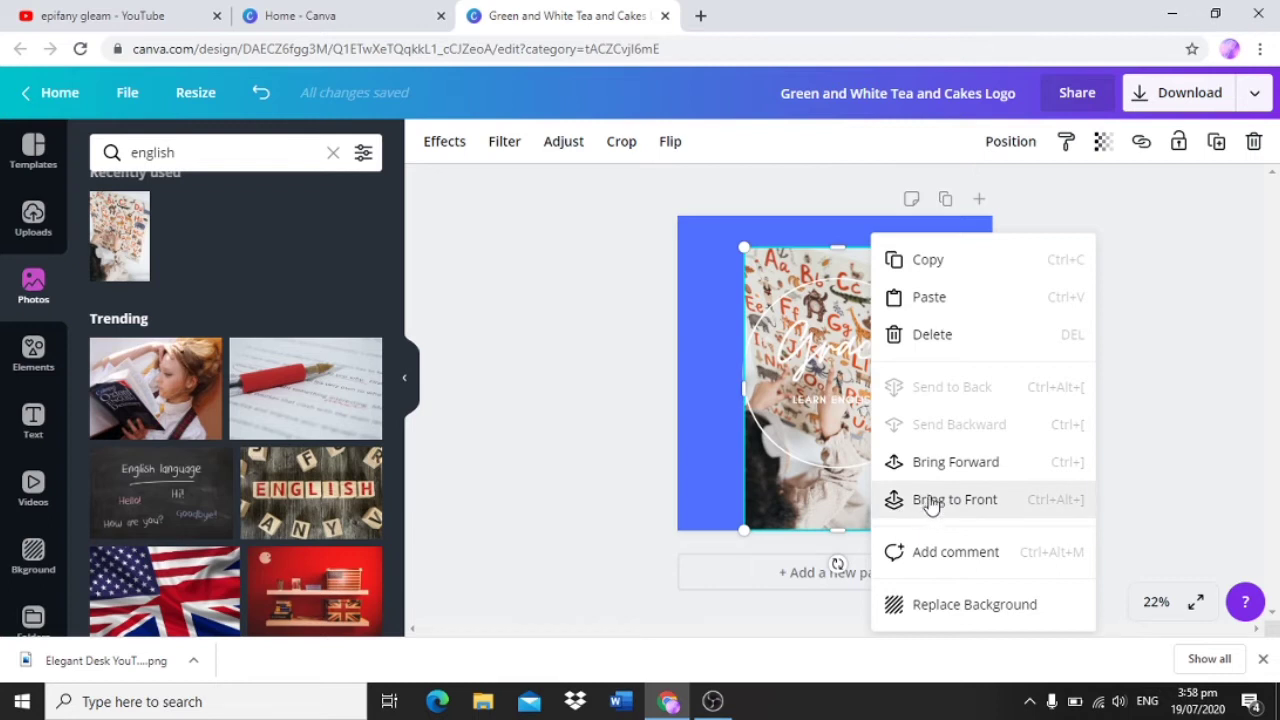
{"action": "left_click", "coordinate": [567, 434]}
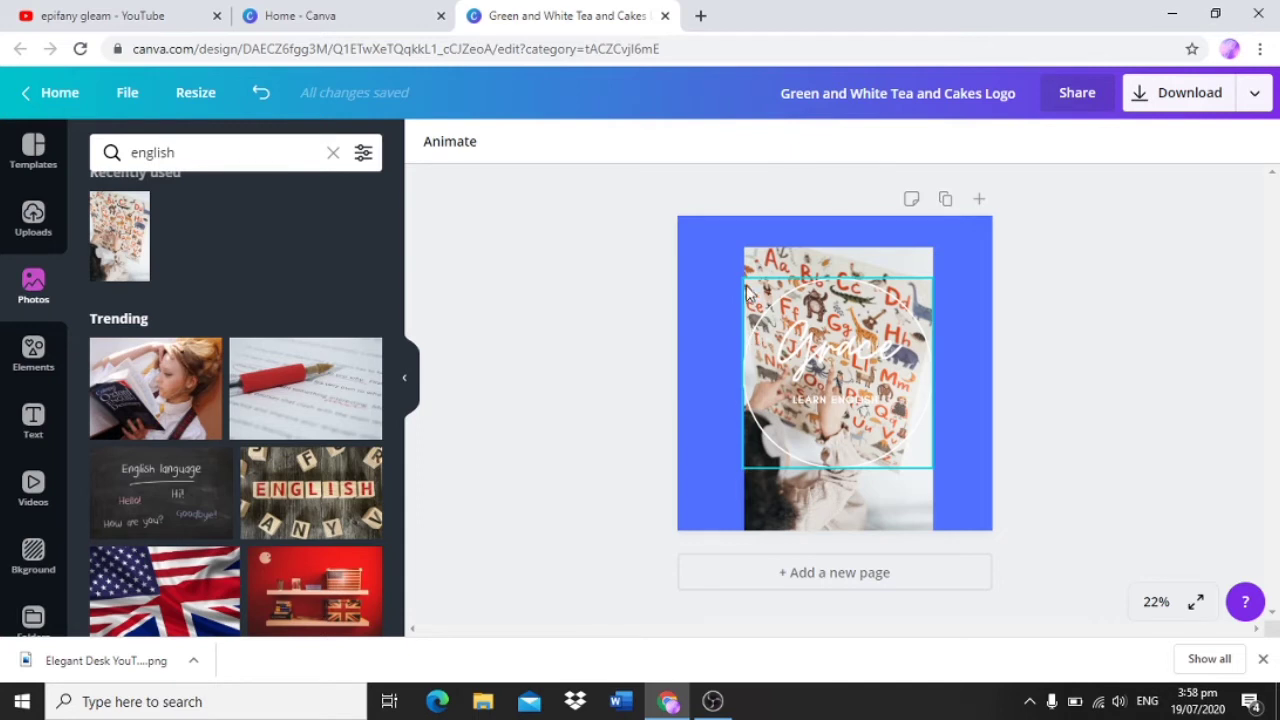
{"action": "left_click", "coordinate": [768, 258]}
{"action": "key", "text": "Delete"}
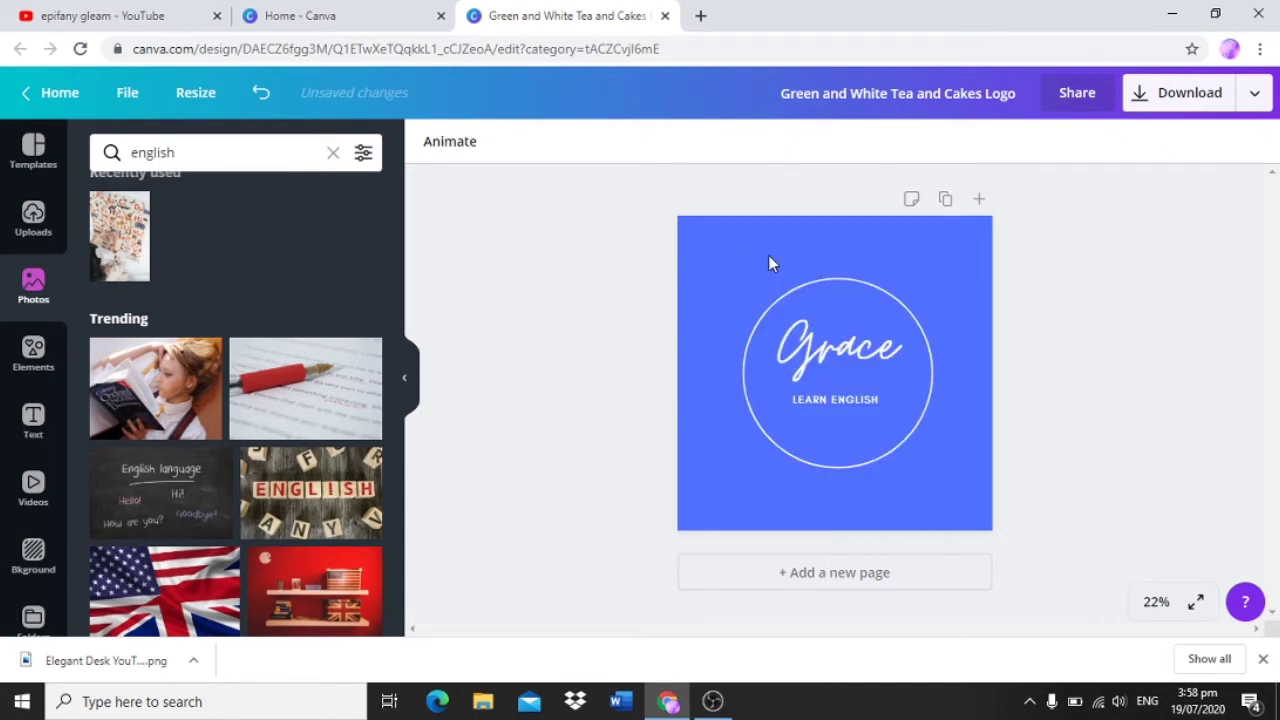
Step: Search the elements for "books" and add the stack of three books with the green book on top
{"action": "left_click", "coordinate": [33, 358]}
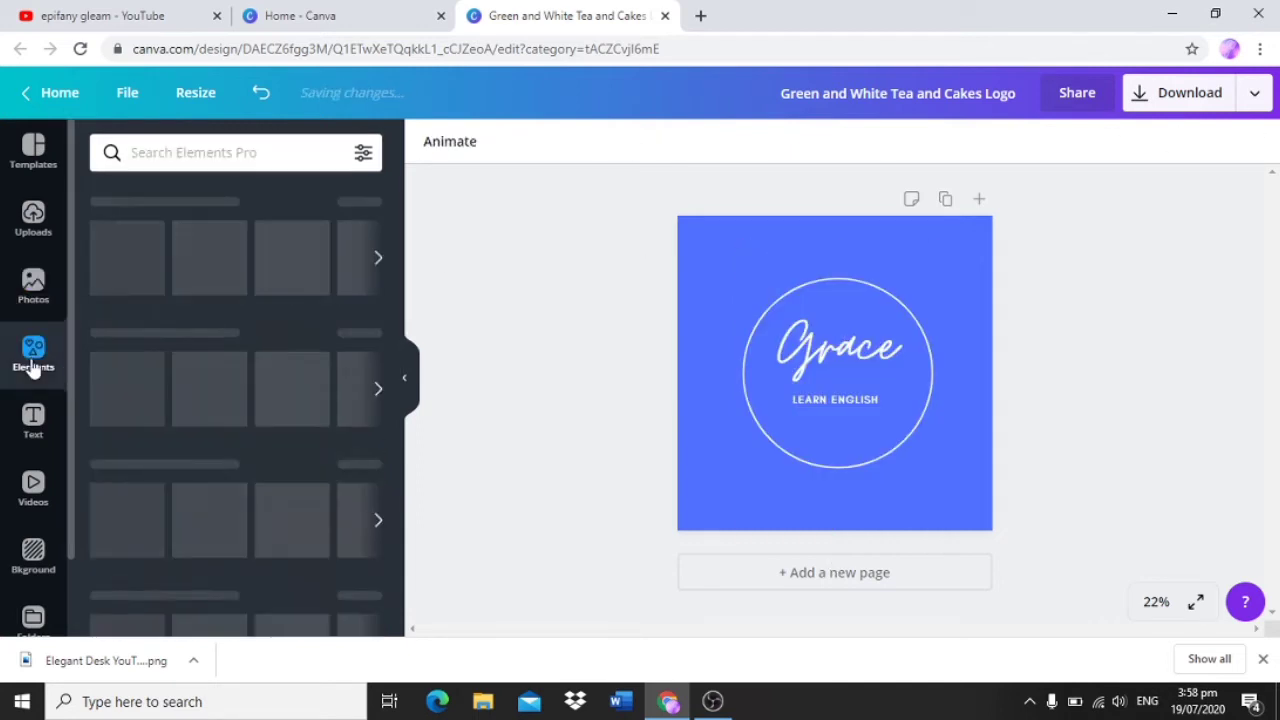
{"action": "left_click", "coordinate": [297, 155]}
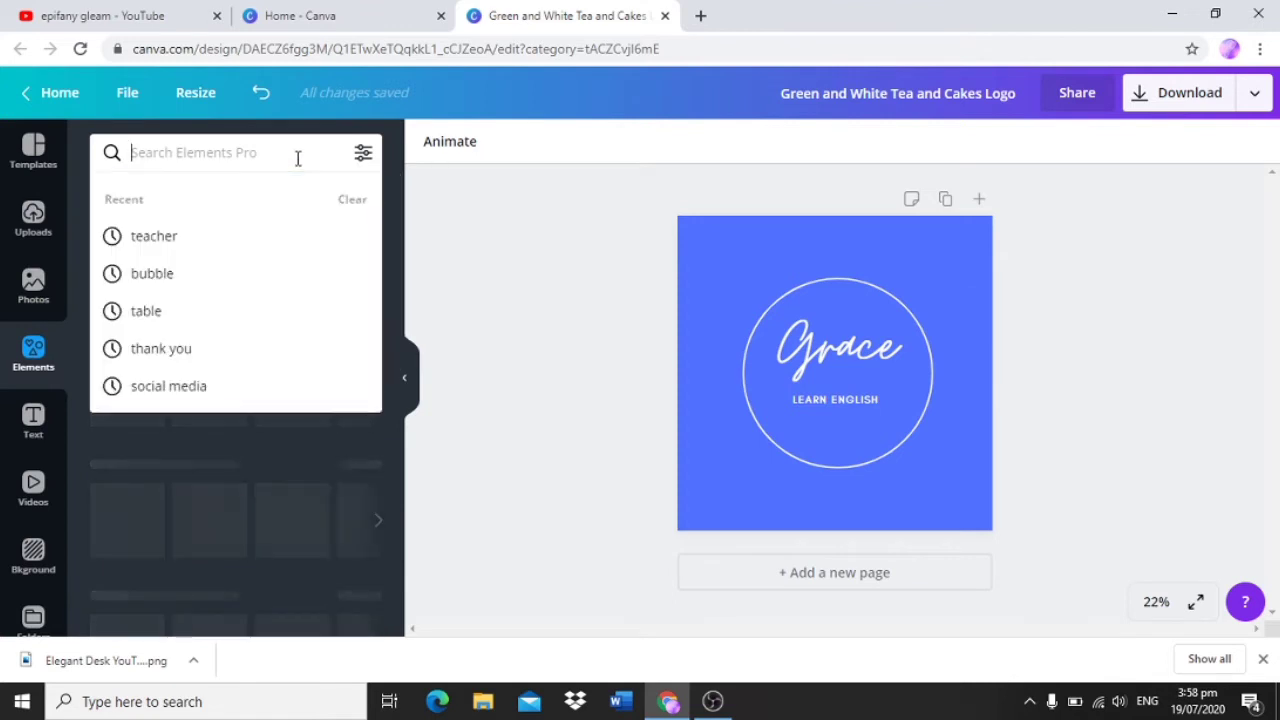
{"action": "type", "text": "books"}
{"action": "key", "text": "Return"}
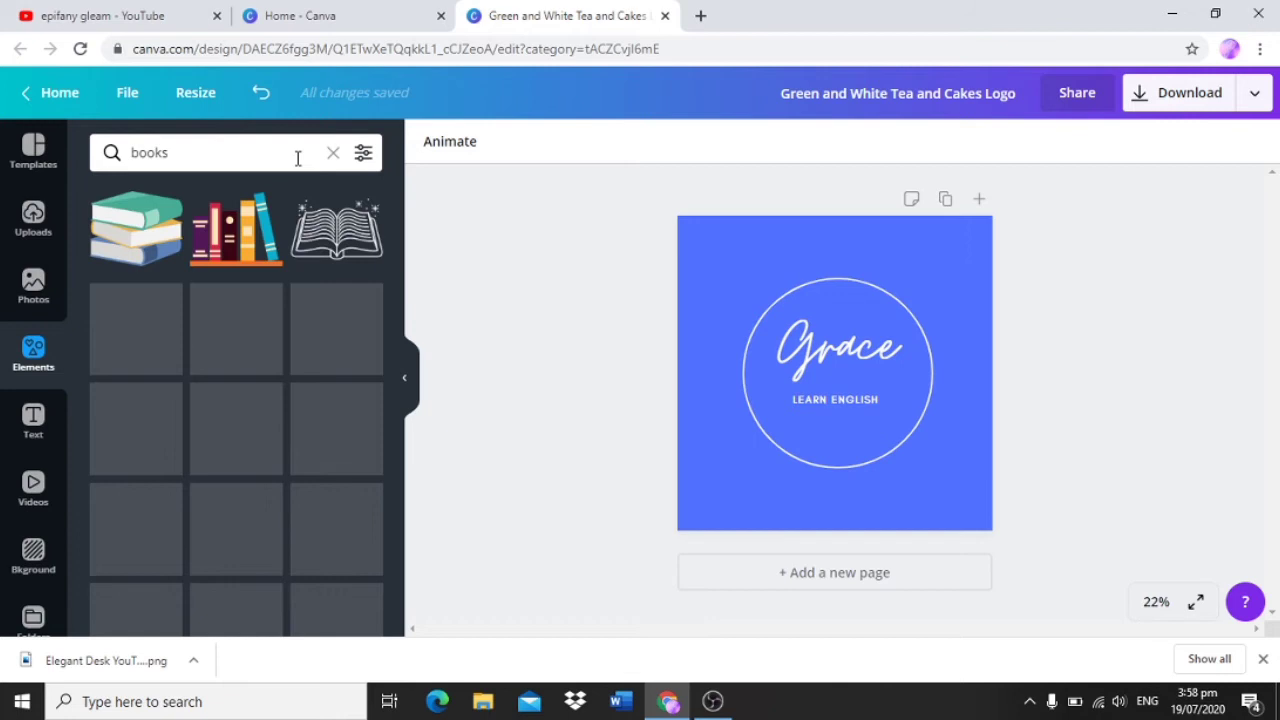
{"action": "left_click", "coordinate": [140, 232]}
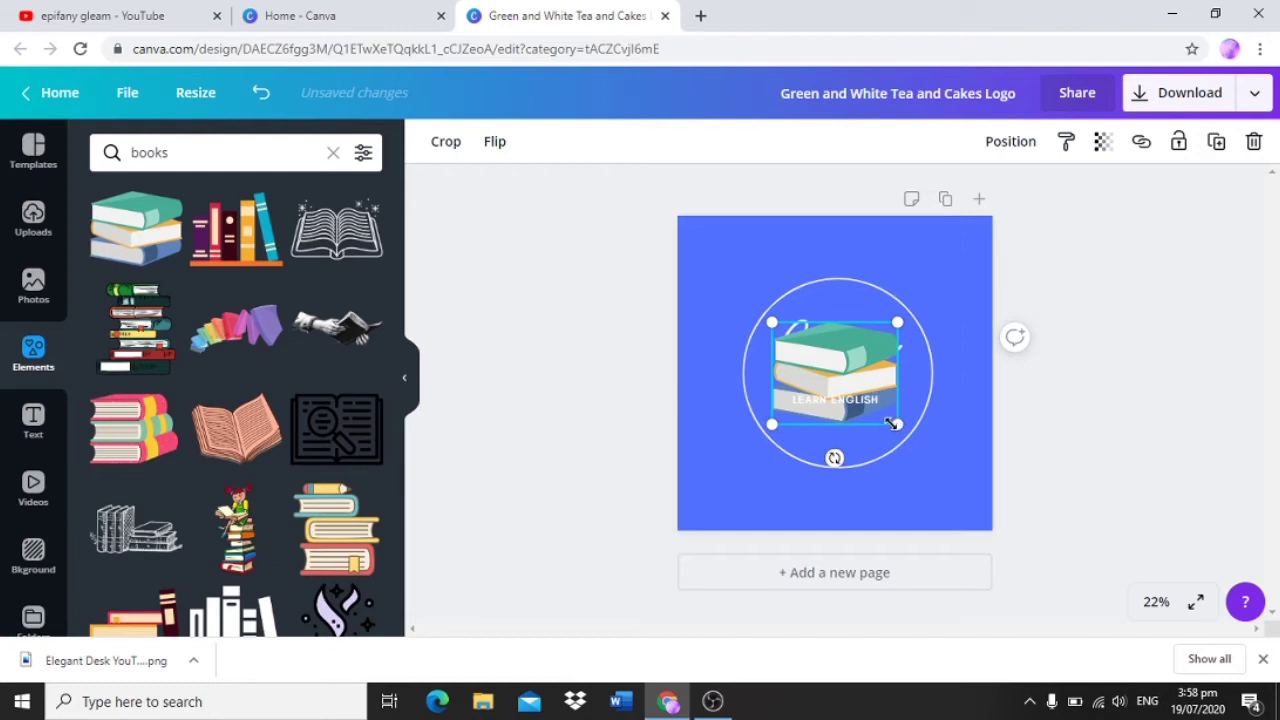
Step: Enlarge the book stack, position it at the design's lower right corner, and send it to the back
{"action": "left_click_drag", "start_coordinate": [960, 476], "coordinate": [980, 502]}
{"action": "left_click_drag", "start_coordinate": [968, 452], "coordinate": [977, 537]}
{"action": "right_click", "coordinate": [960, 496]}
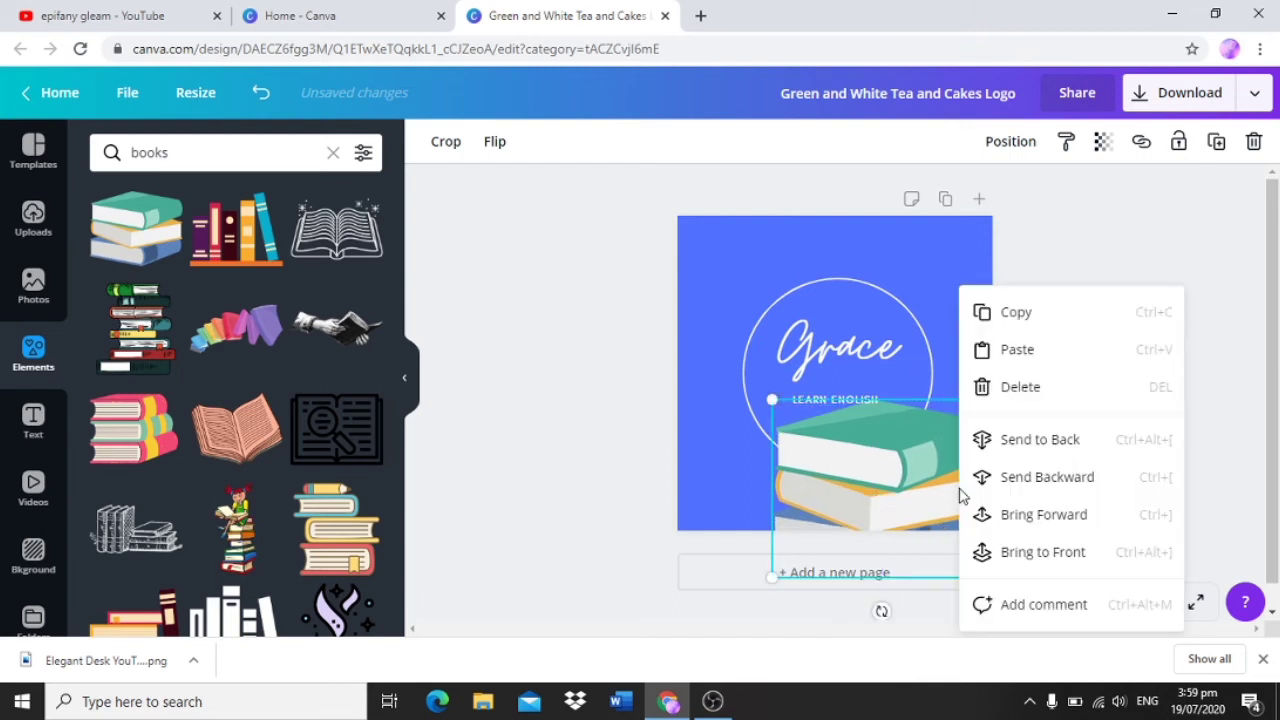
{"action": "left_click", "coordinate": [1023, 449]}
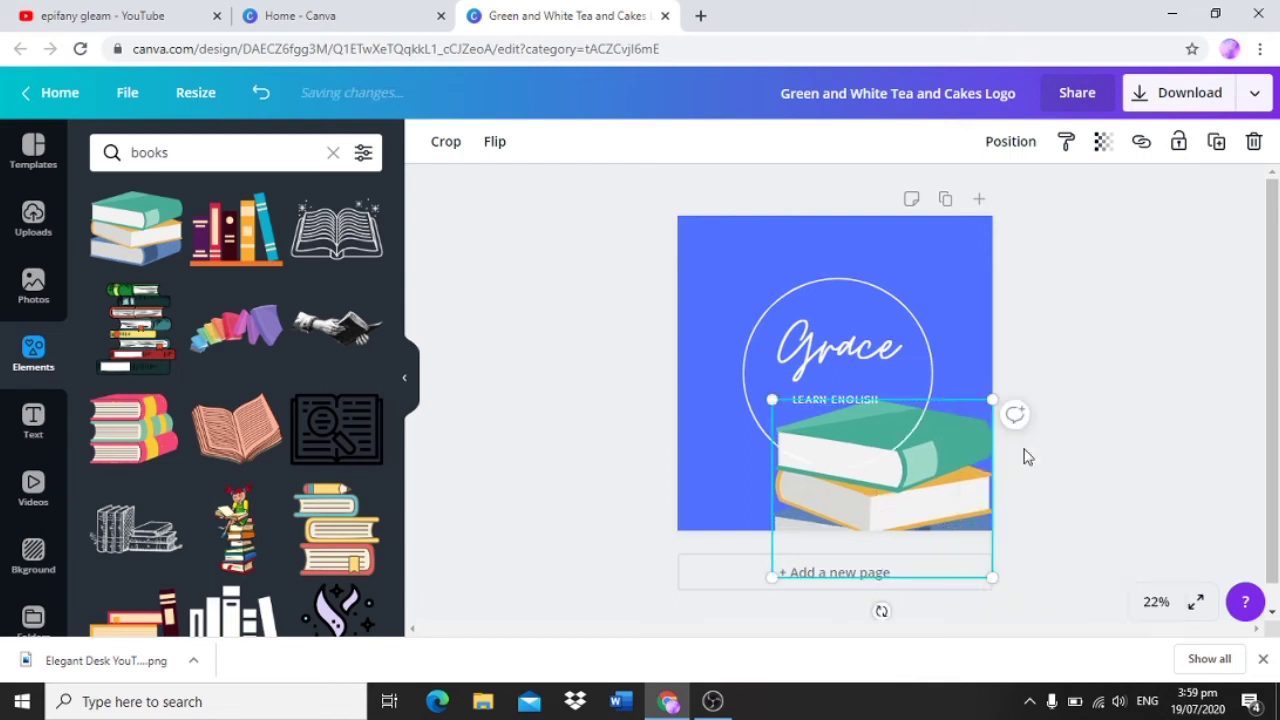
Step: Add the rainbow-coloured tumbling books graphic, rotate and enlarge it towards the design's upper right corner, and send it to the back
{"action": "left_click", "coordinate": [238, 335]}
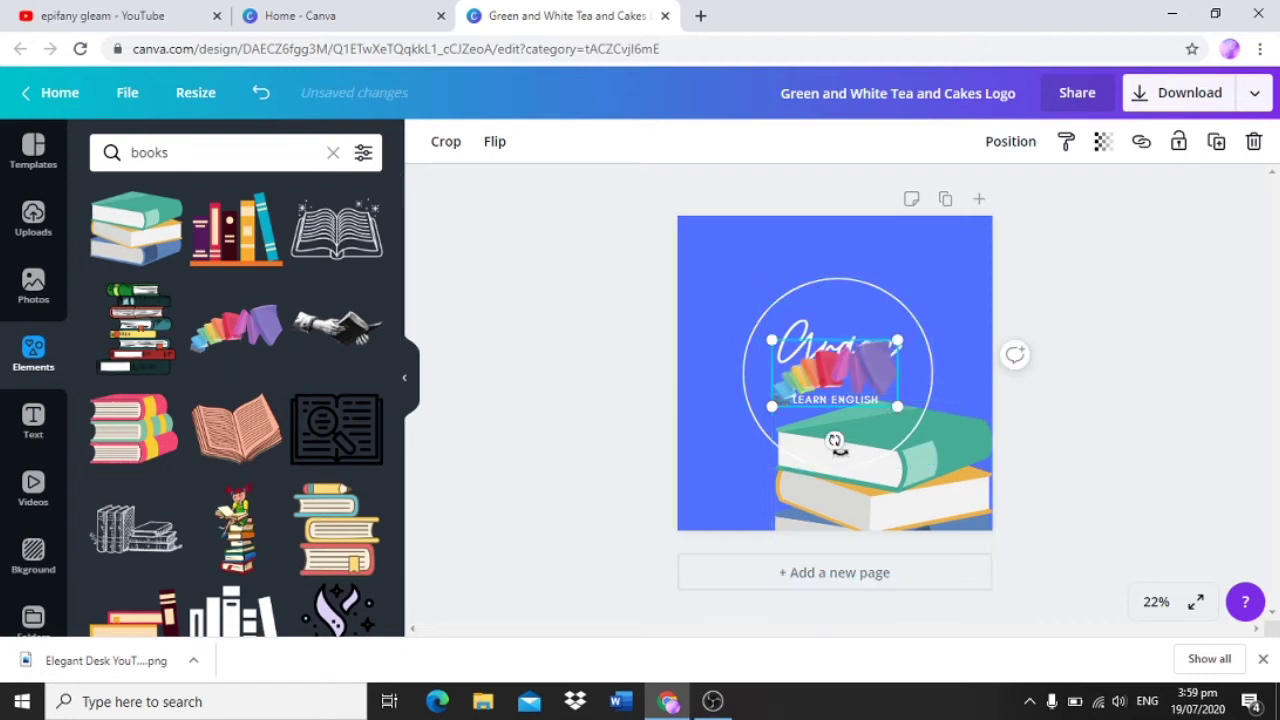
{"action": "left_click_drag", "start_coordinate": [833, 440], "coordinate": [898, 452]}
{"action": "left_click_drag", "start_coordinate": [859, 309], "coordinate": [886, 198]}
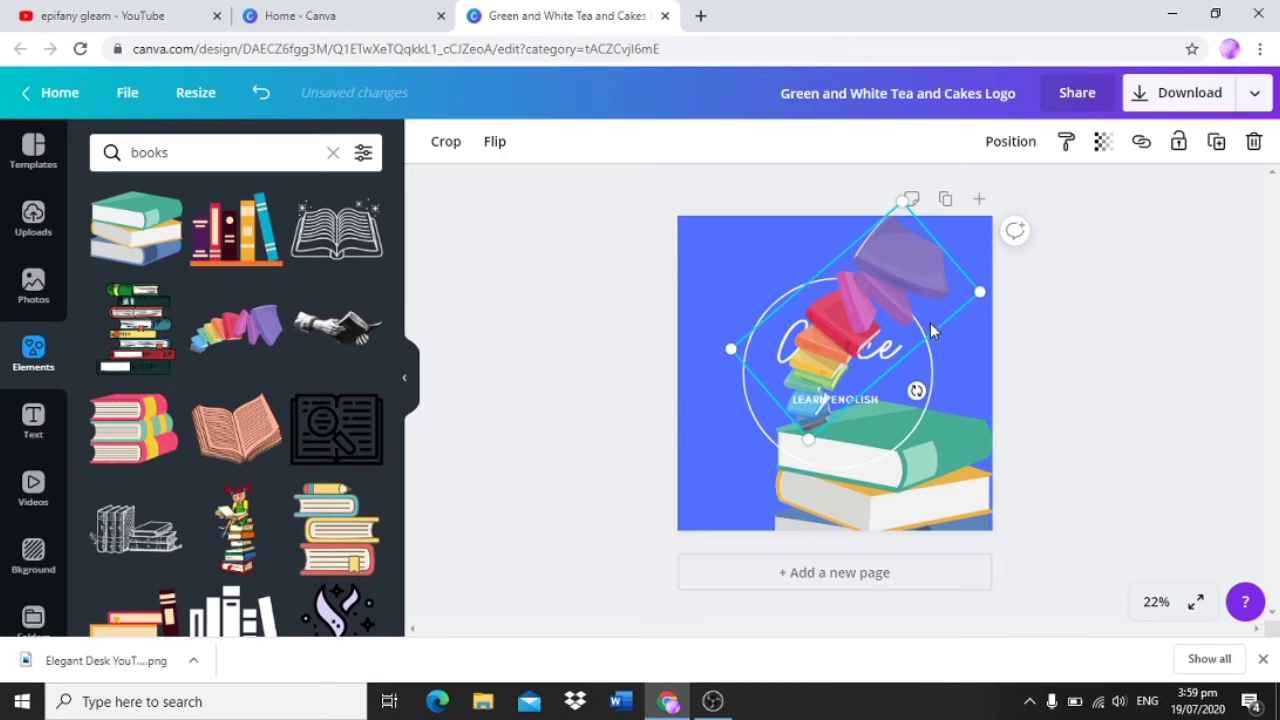
{"action": "right_click", "coordinate": [892, 274]}
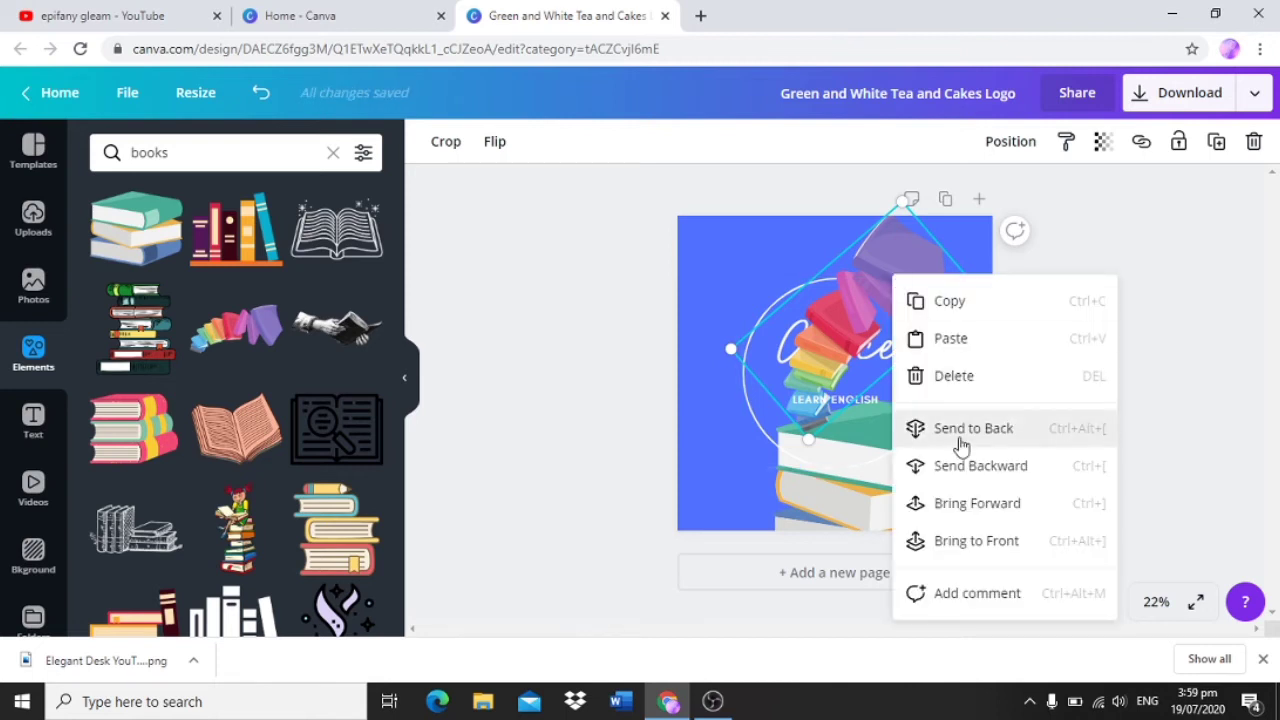
{"action": "left_click", "coordinate": [959, 437]}
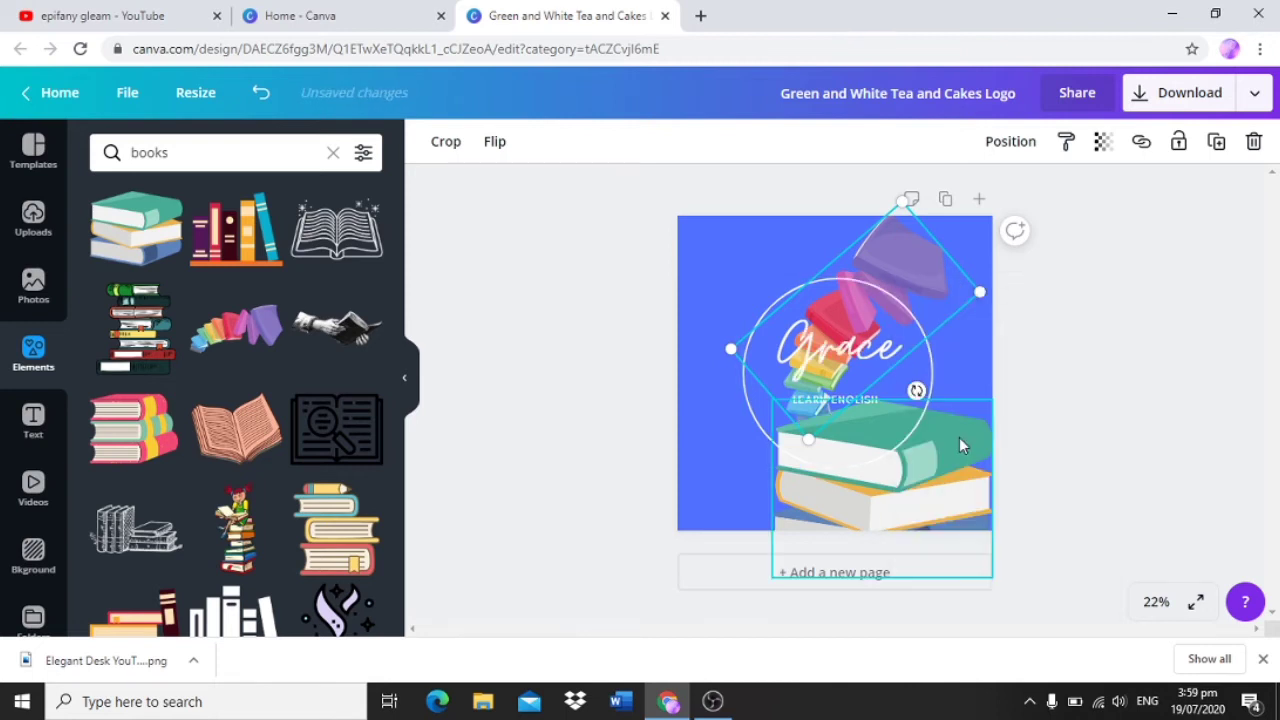
{"action": "left_click", "coordinate": [633, 403]}
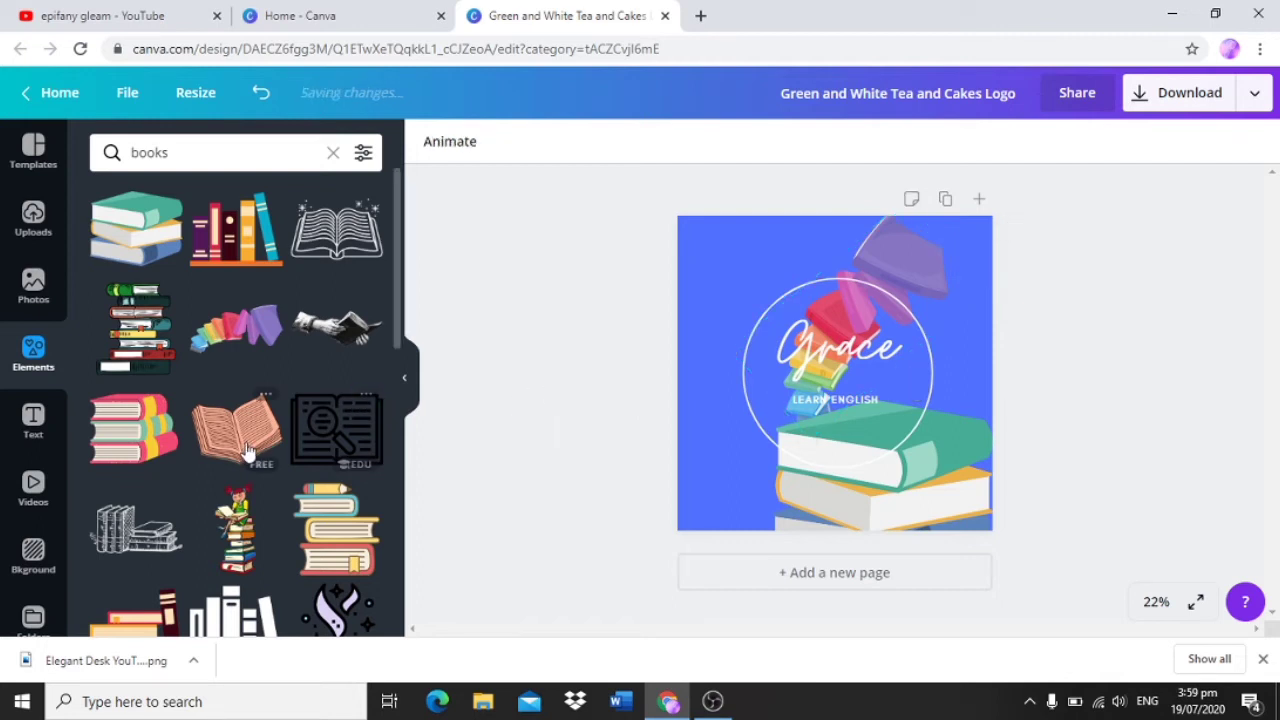
Step: Add the recently used "love and joy" text combination and move it to the design's upper left corner
{"action": "left_click", "coordinate": [34, 420]}
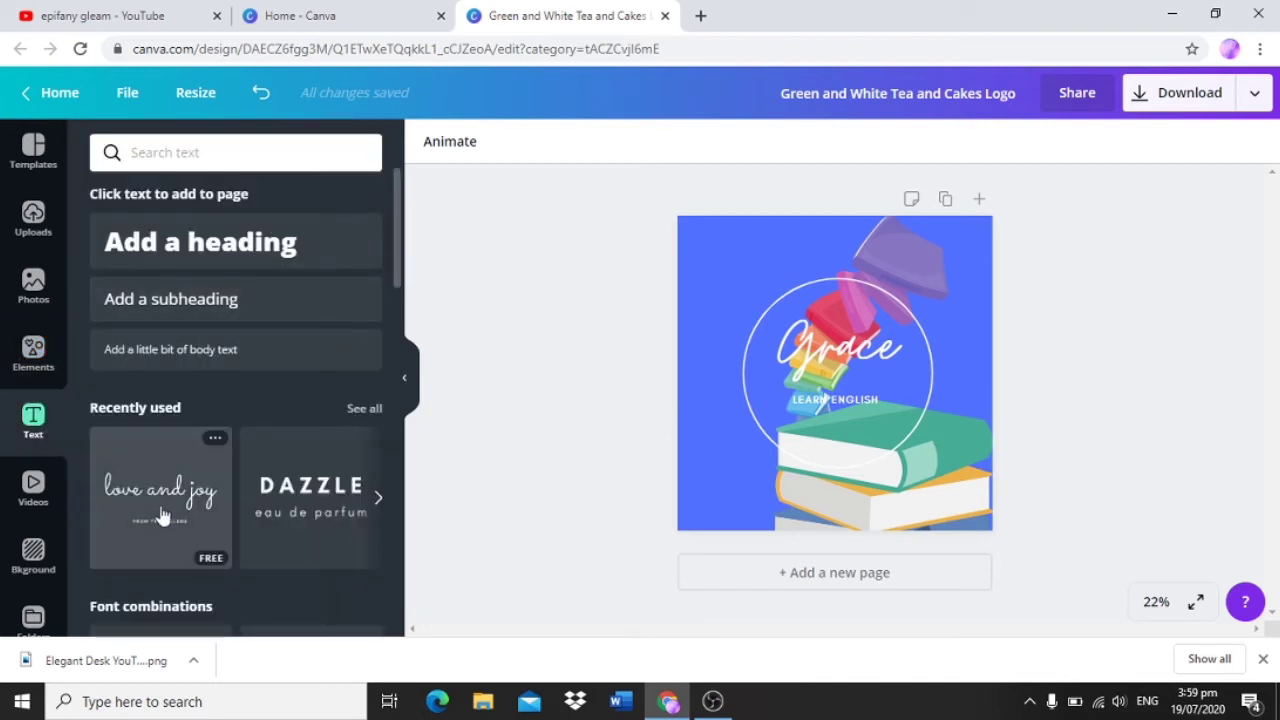
{"action": "left_click", "coordinate": [200, 490]}
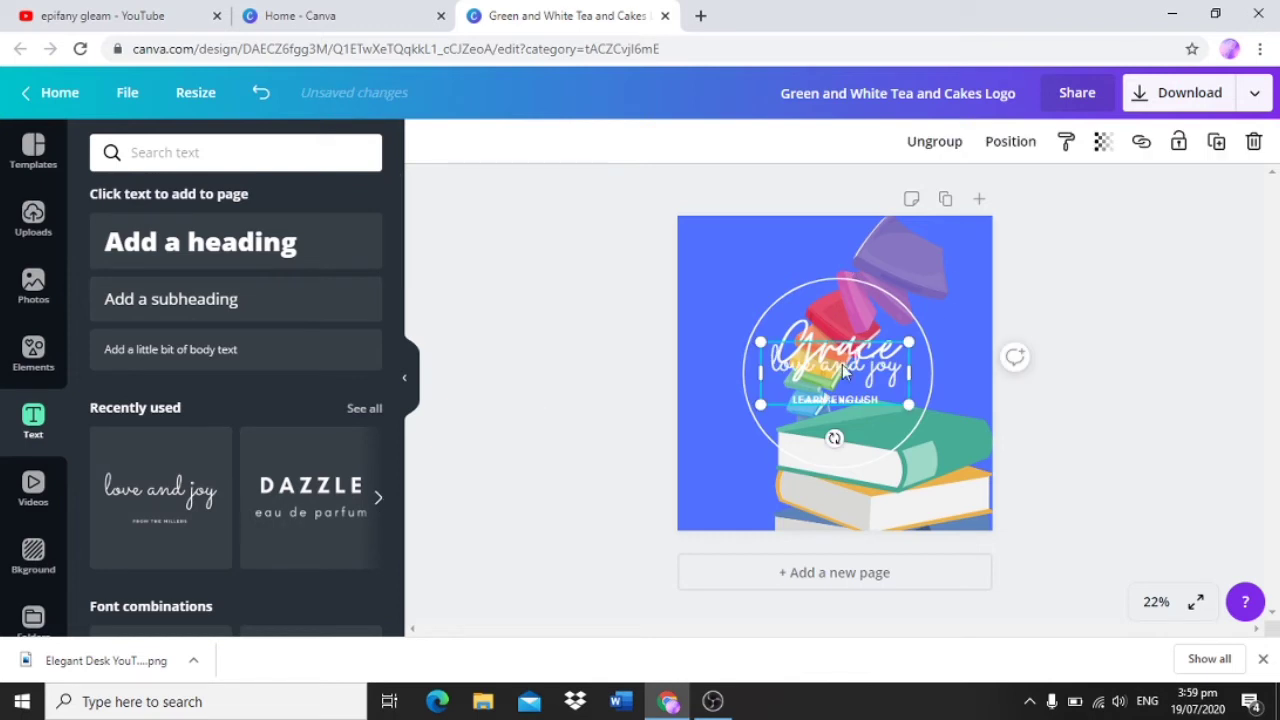
{"action": "left_click_drag", "start_coordinate": [868, 365], "coordinate": [792, 246]}
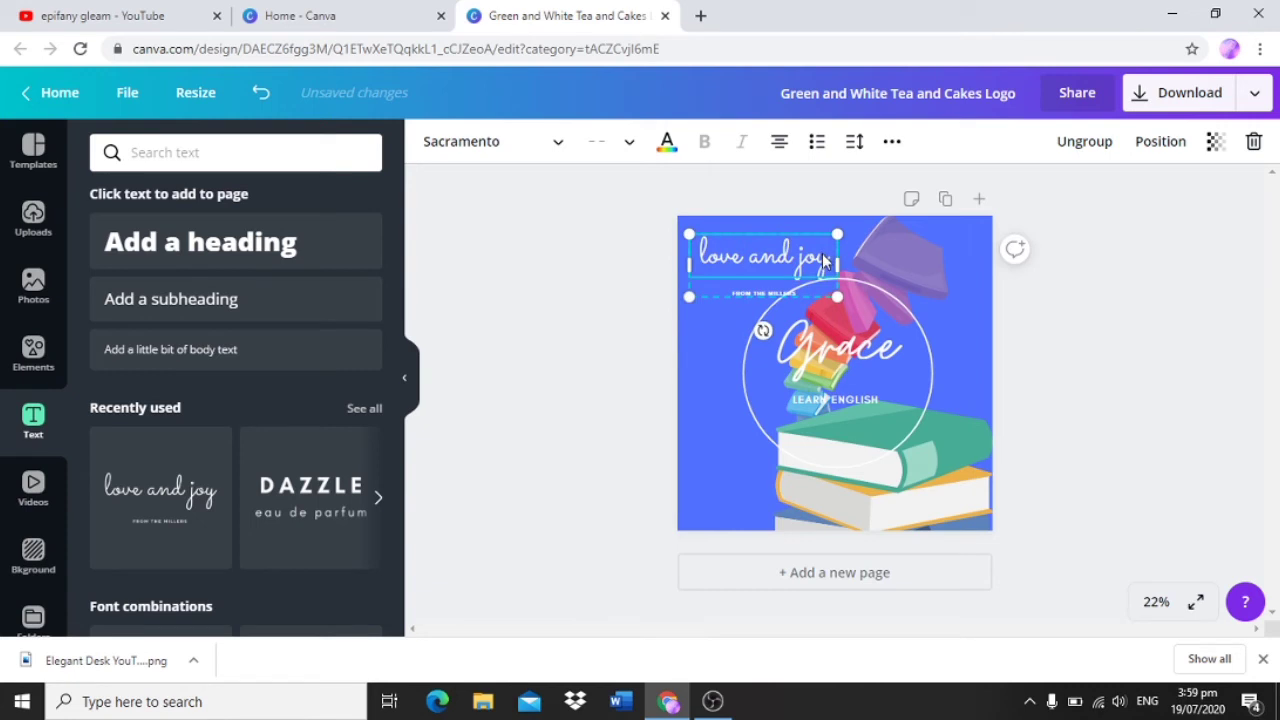
Step: Replace the "love and joy" line with "Fun and easy English" and widen the text group across most of the design
{"action": "double_click", "coordinate": [830, 260]}
{"action": "key", "text": "BackSpace"}
{"action": "key", "text": "BackSpace"}
{"action": "key", "text": "BackSpace"}
{"action": "key", "text": "BackSpace"}
{"action": "key", "text": "BackSpace"}
{"action": "key", "text": "BackSpace"}
{"action": "key", "text": "BackSpace"}
{"action": "key", "text": "BackSpace"}
{"action": "type", "text": "Fun and"}
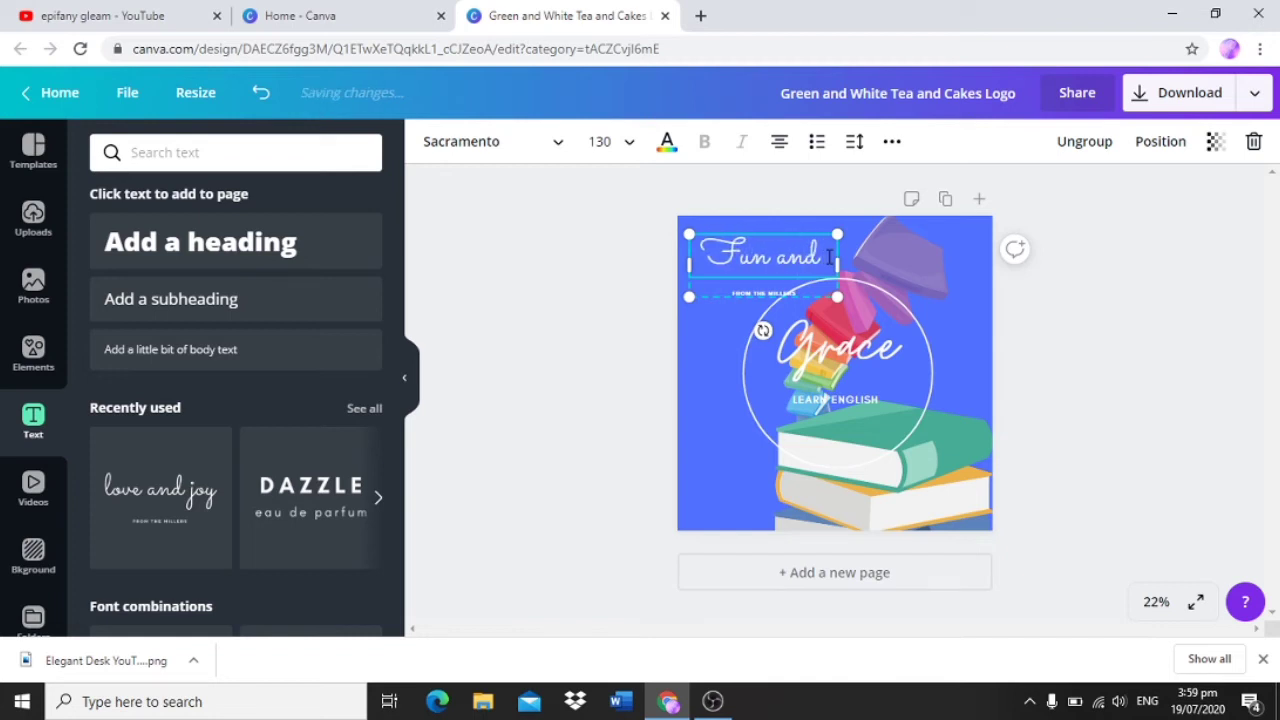
{"action": "type", "text": " easy"}
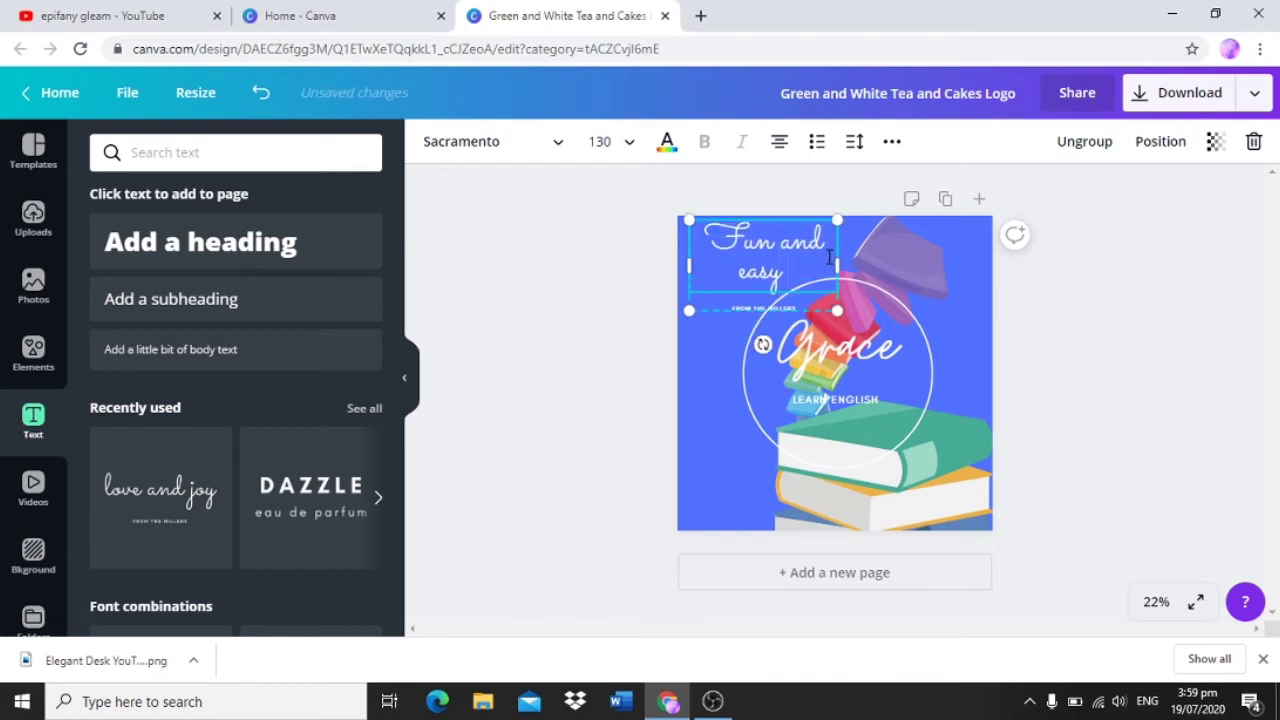
{"action": "type", "text": " English"}
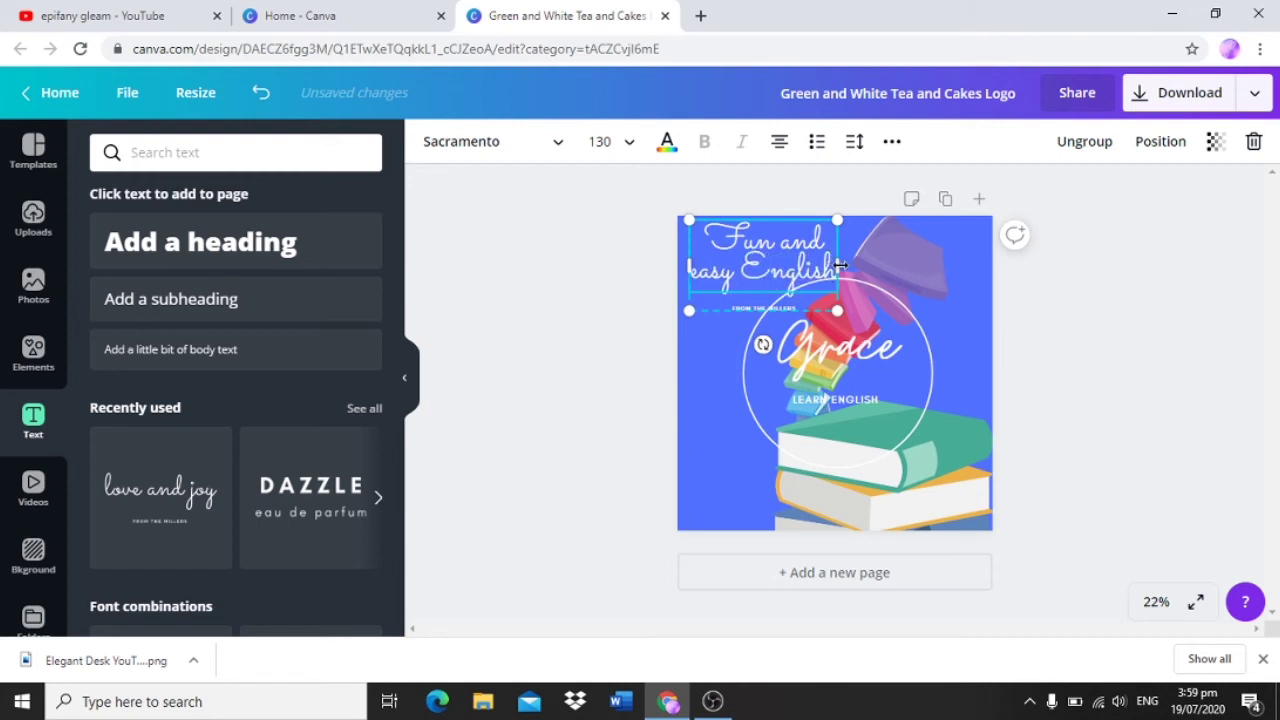
{"action": "left_click_drag", "start_coordinate": [840, 264], "coordinate": [914, 264]}
{"action": "left_click_drag", "start_coordinate": [935, 264], "coordinate": [960, 264]}
Step: Replace the small "From the Millers" line with the teacher's name and shift the text group slightly down and right
{"action": "left_click", "coordinate": [871, 310]}
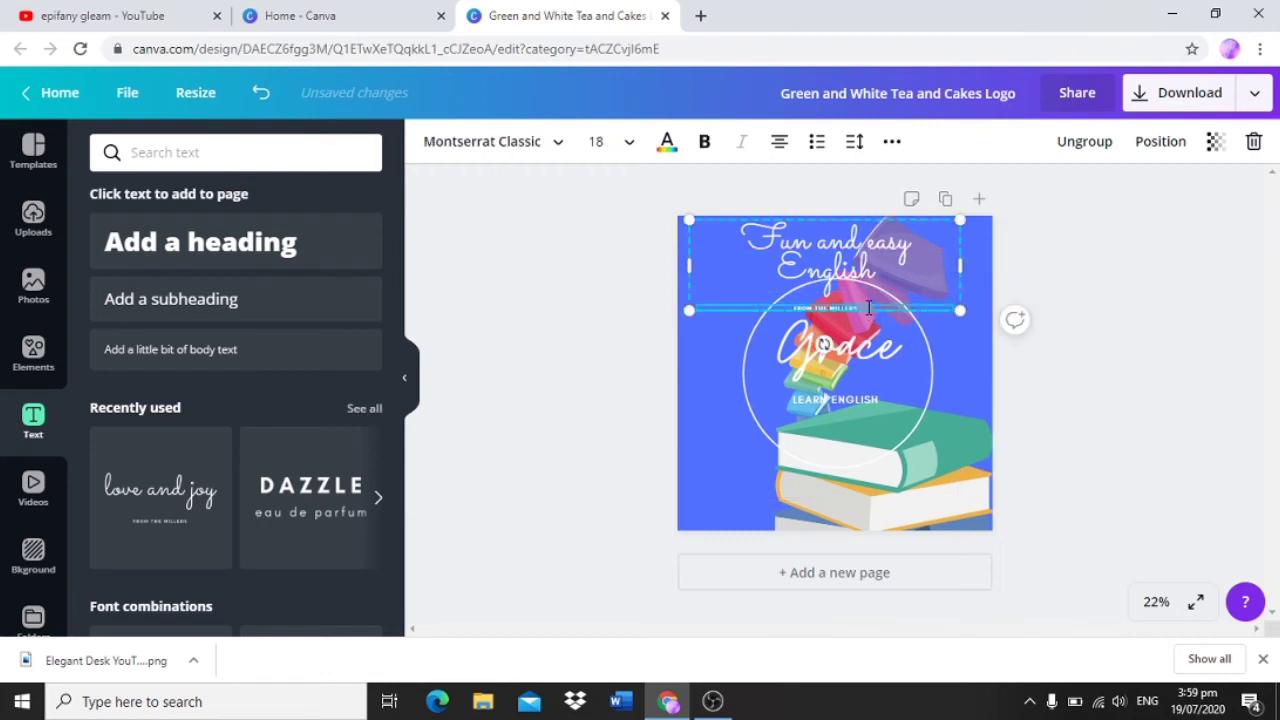
{"action": "key", "text": "BackSpace"}
{"action": "key", "text": "BackSpace"}
{"action": "key", "text": "BackSpace"}
{"action": "key", "text": "BackSpace"}
{"action": "key", "text": "BackSpace"}
{"action": "key", "text": "BackSpace"}
{"action": "key", "text": "BackSpace"}
{"action": "key", "text": "BackSpace"}
{"action": "key", "text": "BackSpace"}
{"action": "key", "text": "BackSpace"}
{"action": "key", "text": "BackSpace"}
{"action": "key", "text": "BackSpace"}
{"action": "type", "text": "GLEAM"}
{"action": "left_click_drag", "start_coordinate": [906, 220], "coordinate": [916, 230]}
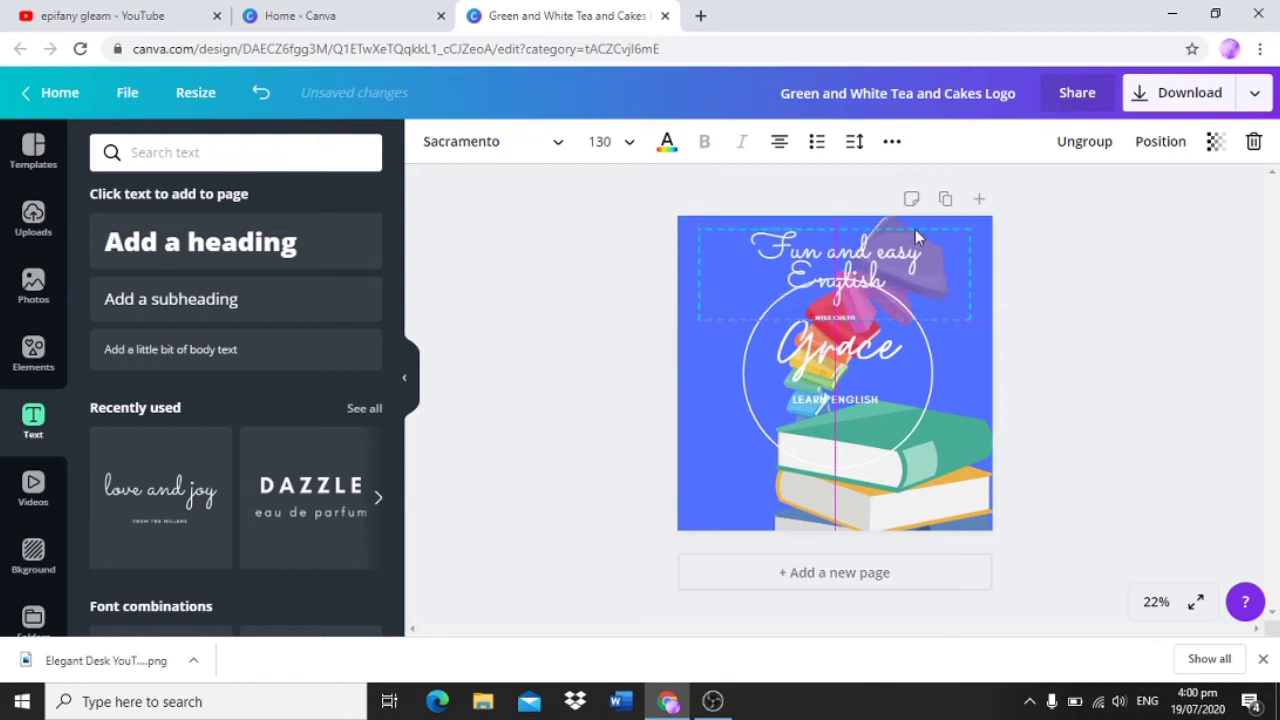
{"action": "left_click", "coordinate": [478, 364]}
Step: Apply the landscape photo of a dry plain under a blue sky as the design's background
{"action": "left_click", "coordinate": [30, 486]}
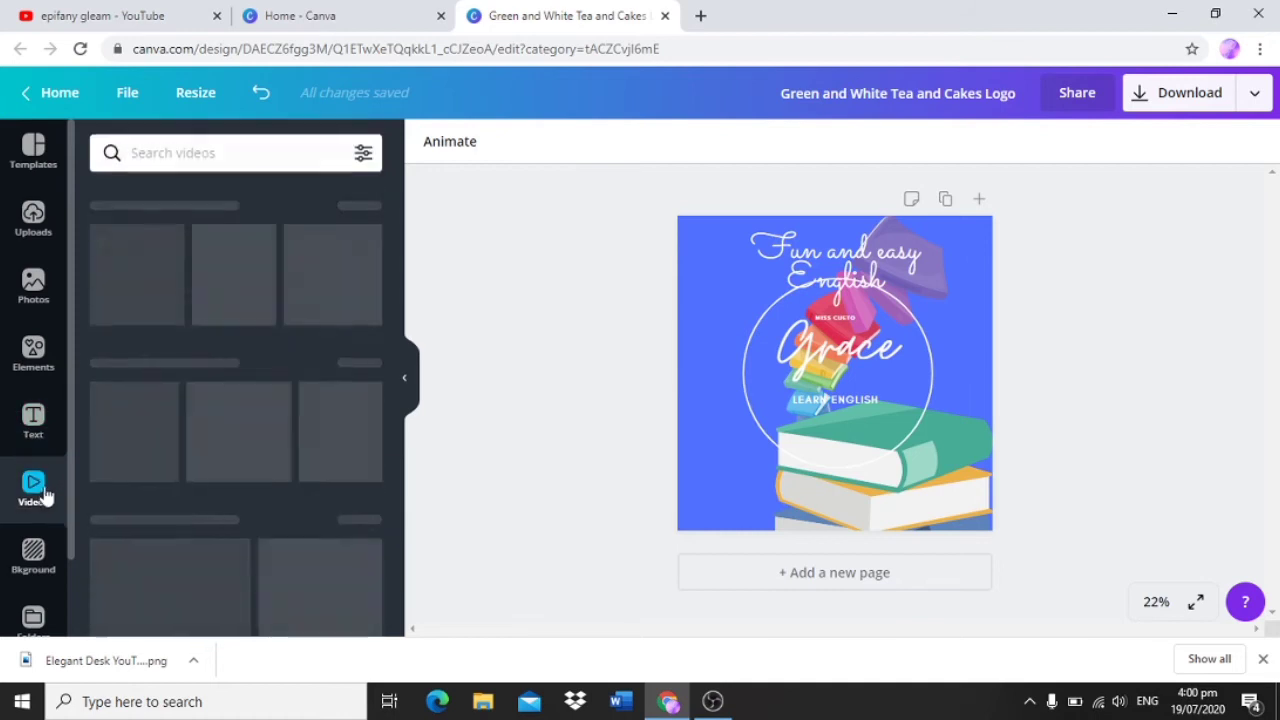
{"action": "scroll", "coordinate": [40, 500], "scroll_direction": "down", "scroll_amount": 1}
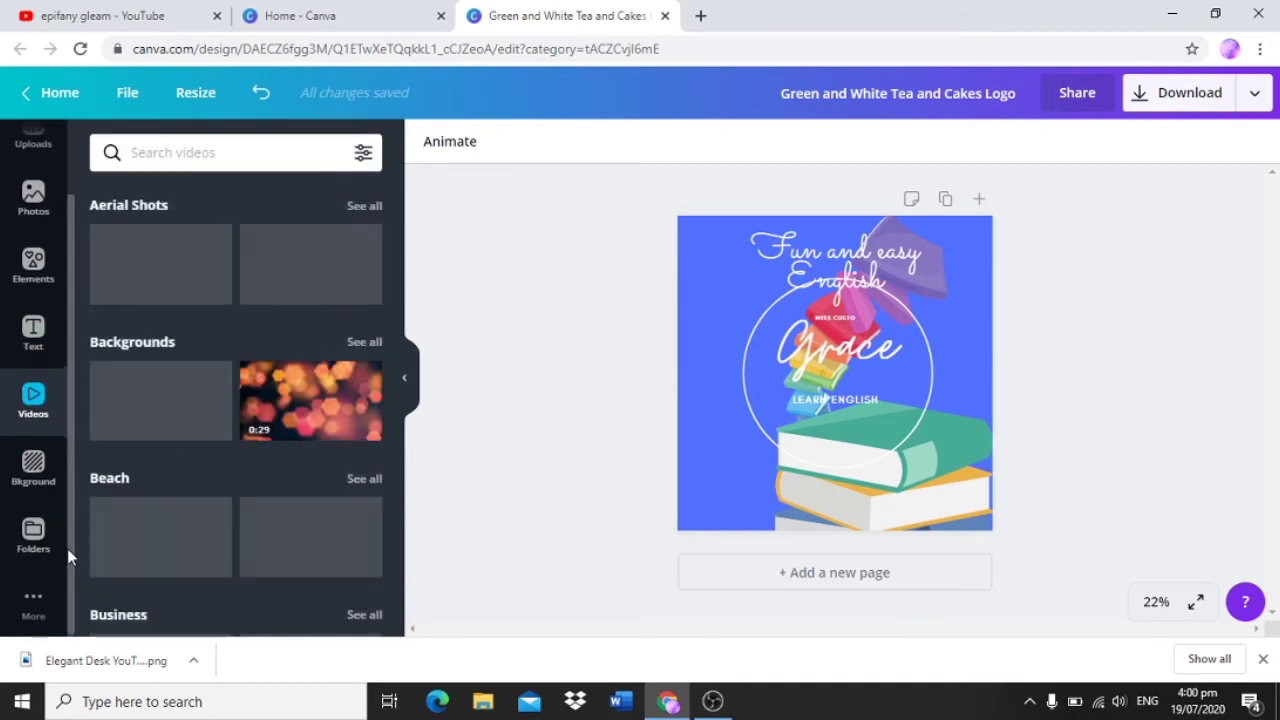
{"action": "left_click", "coordinate": [36, 472]}
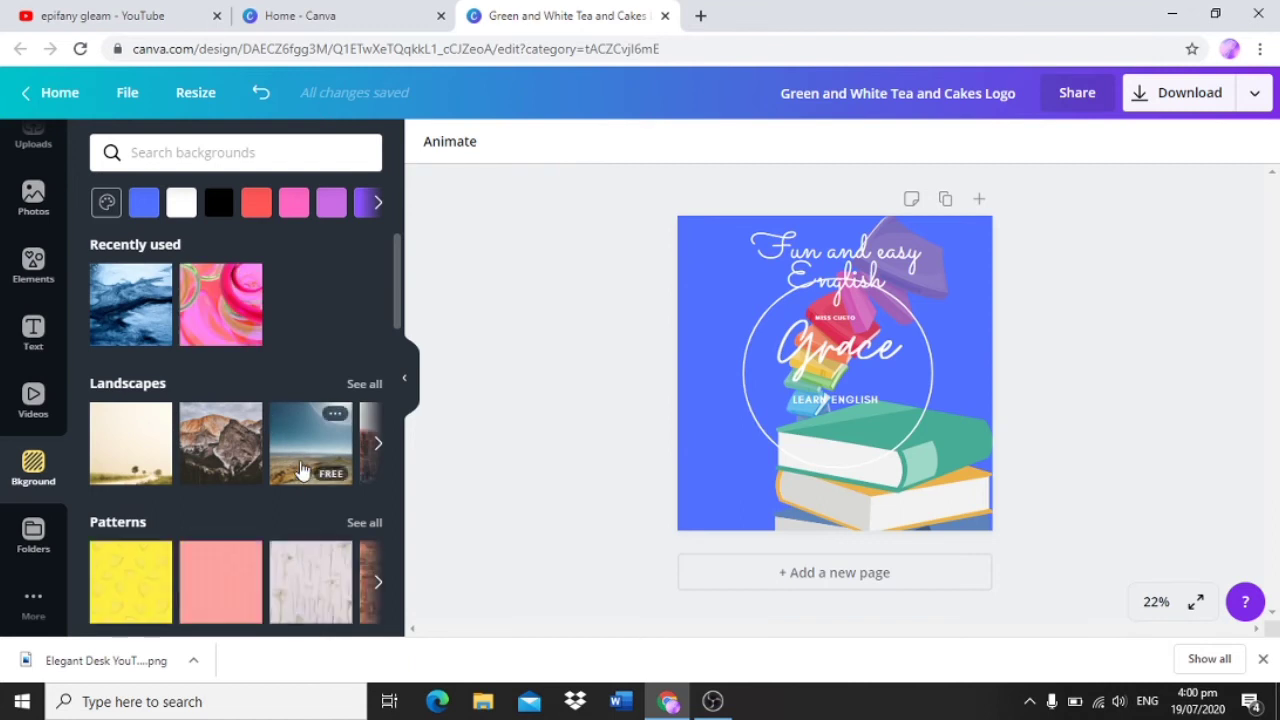
{"action": "left_click", "coordinate": [302, 470]}
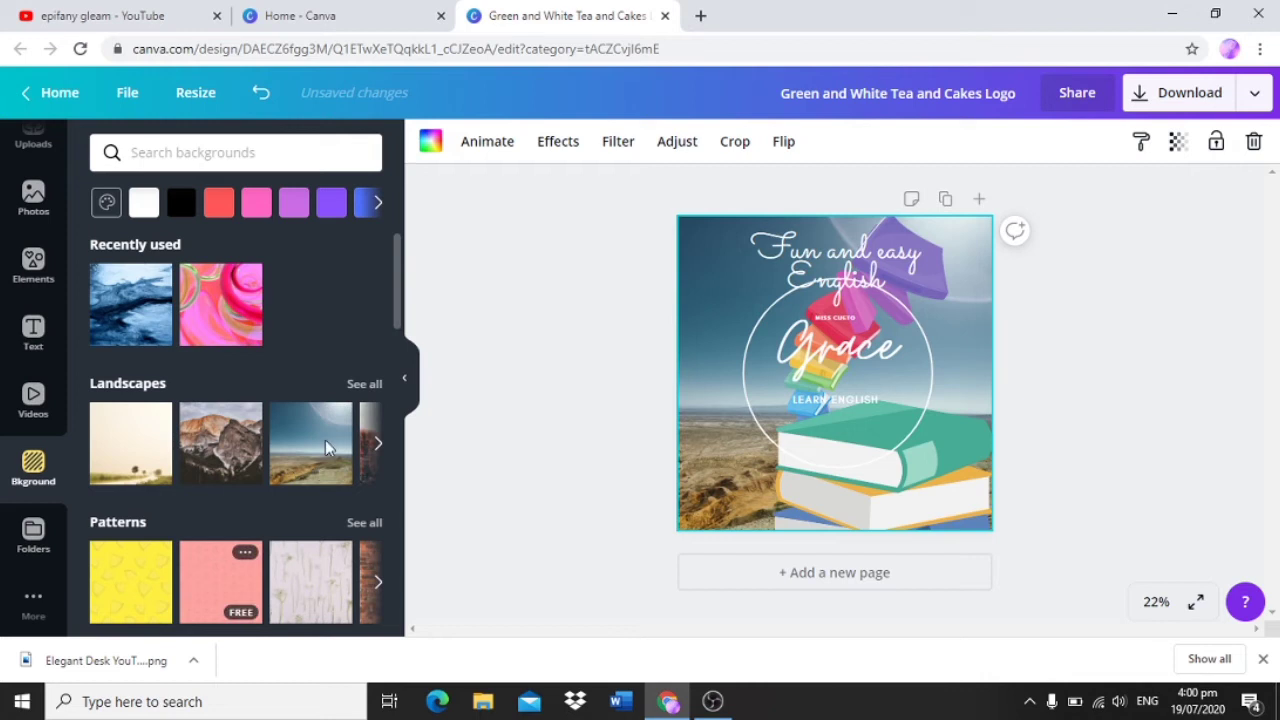
Step: Search the backgrounds for "mountain" and apply the photo of dark snowy peaks under a red and purple sunset
{"action": "left_click_drag", "start_coordinate": [397, 265], "coordinate": [398, 305]}
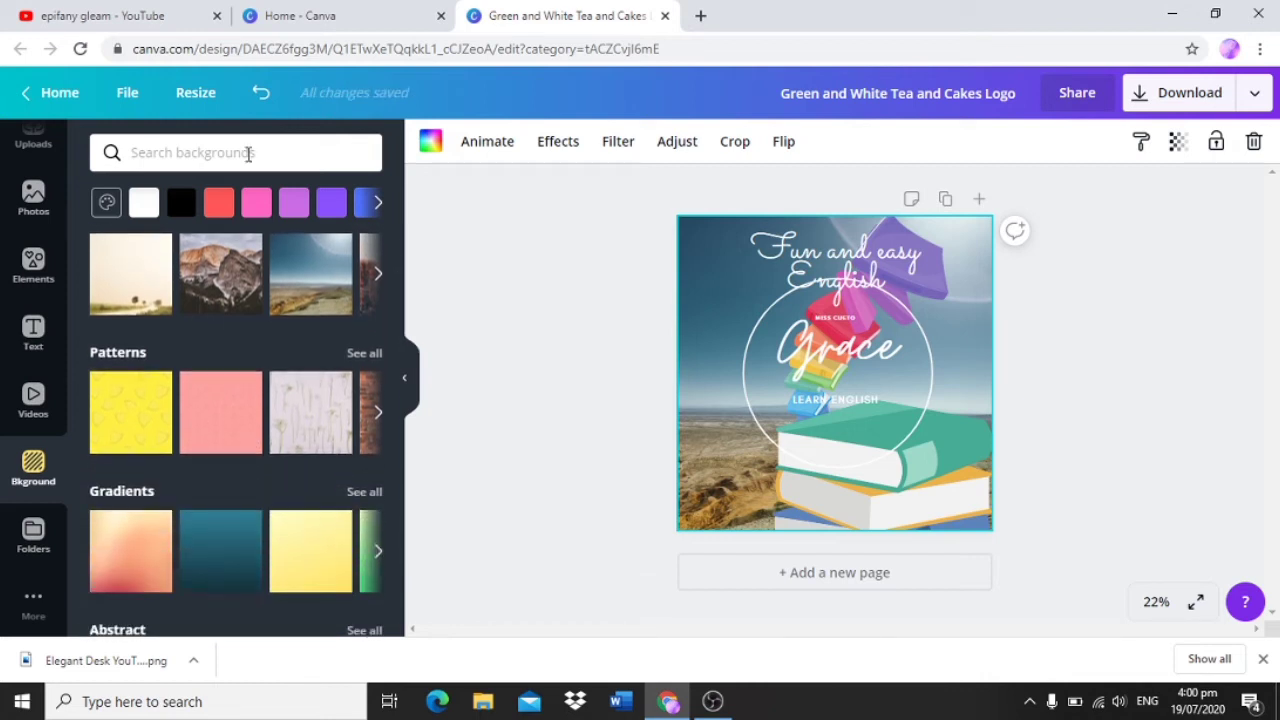
{"action": "left_click", "coordinate": [248, 152]}
{"action": "type", "text": "mountain"}
{"action": "key", "text": "Return"}
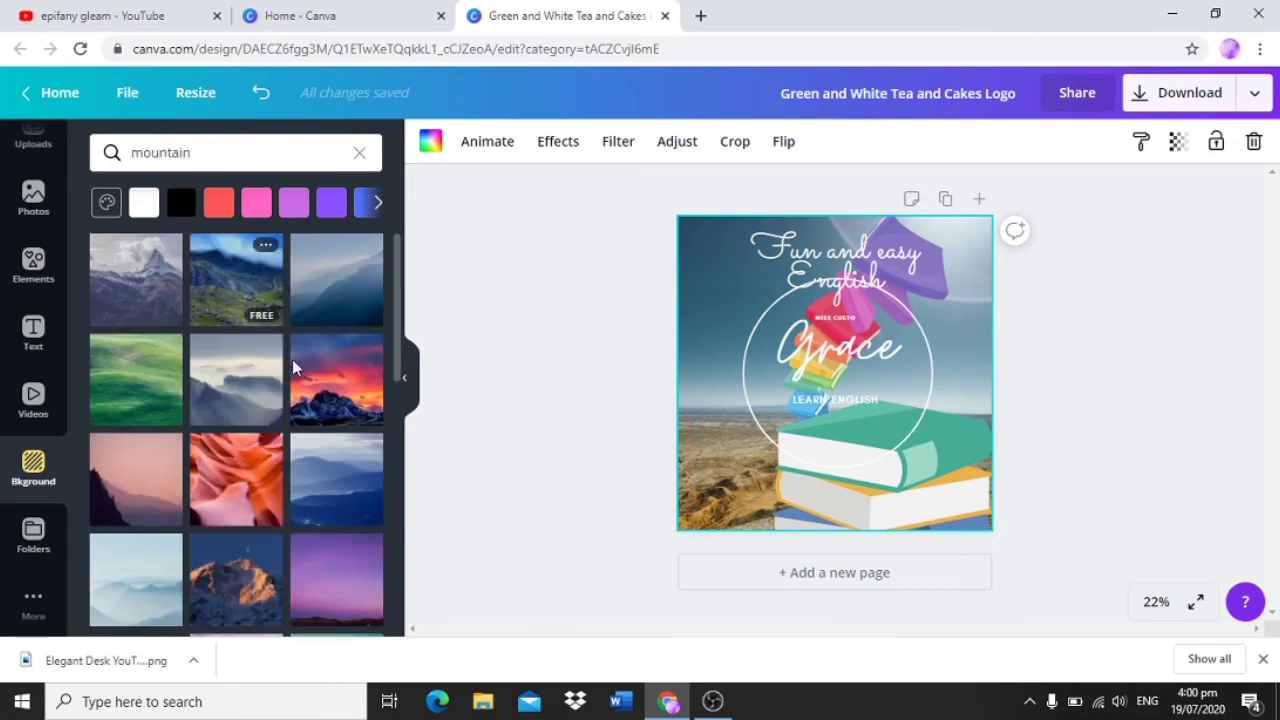
{"action": "left_click", "coordinate": [306, 390]}
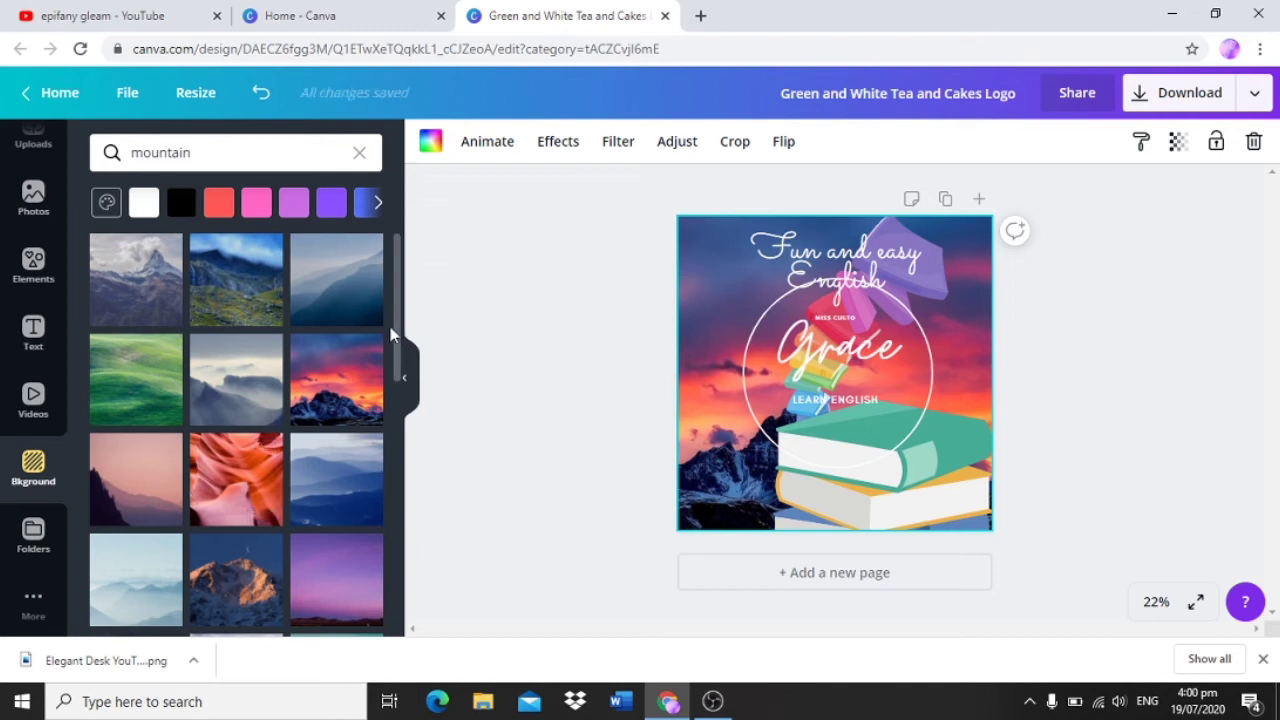
Step: Delete the large stack of books with the green book on top from the design
{"action": "scroll", "coordinate": [400, 365], "scroll_direction": "down", "scroll_amount": 1}
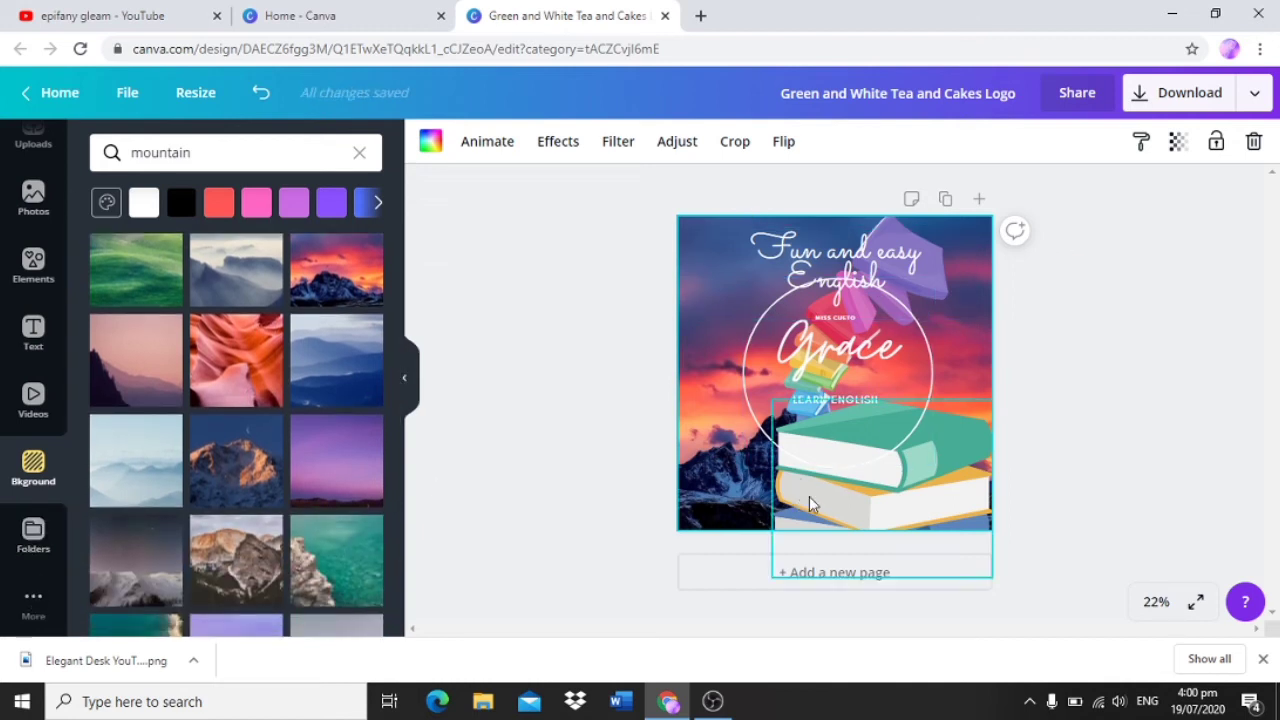
{"action": "left_click", "coordinate": [965, 470]}
{"action": "key", "text": "Delete"}
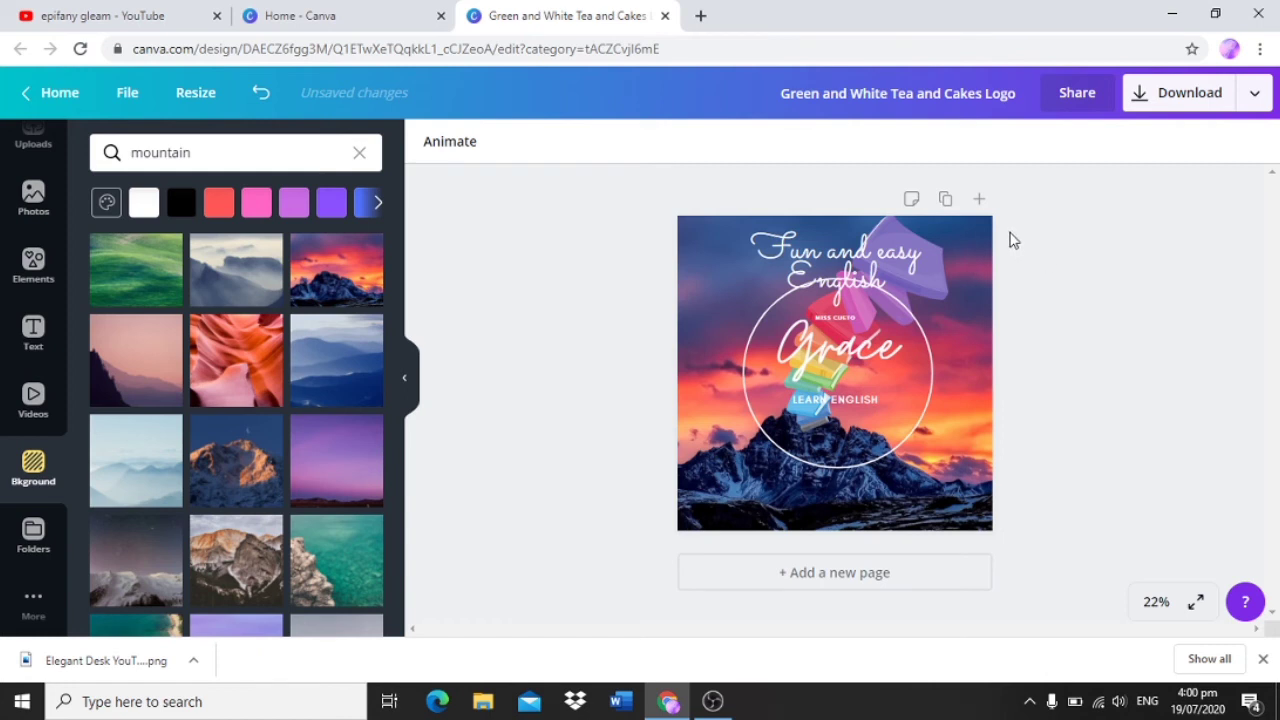
Step: Set the design's share link to view access and copy the link
{"action": "left_click", "coordinate": [1066, 104]}
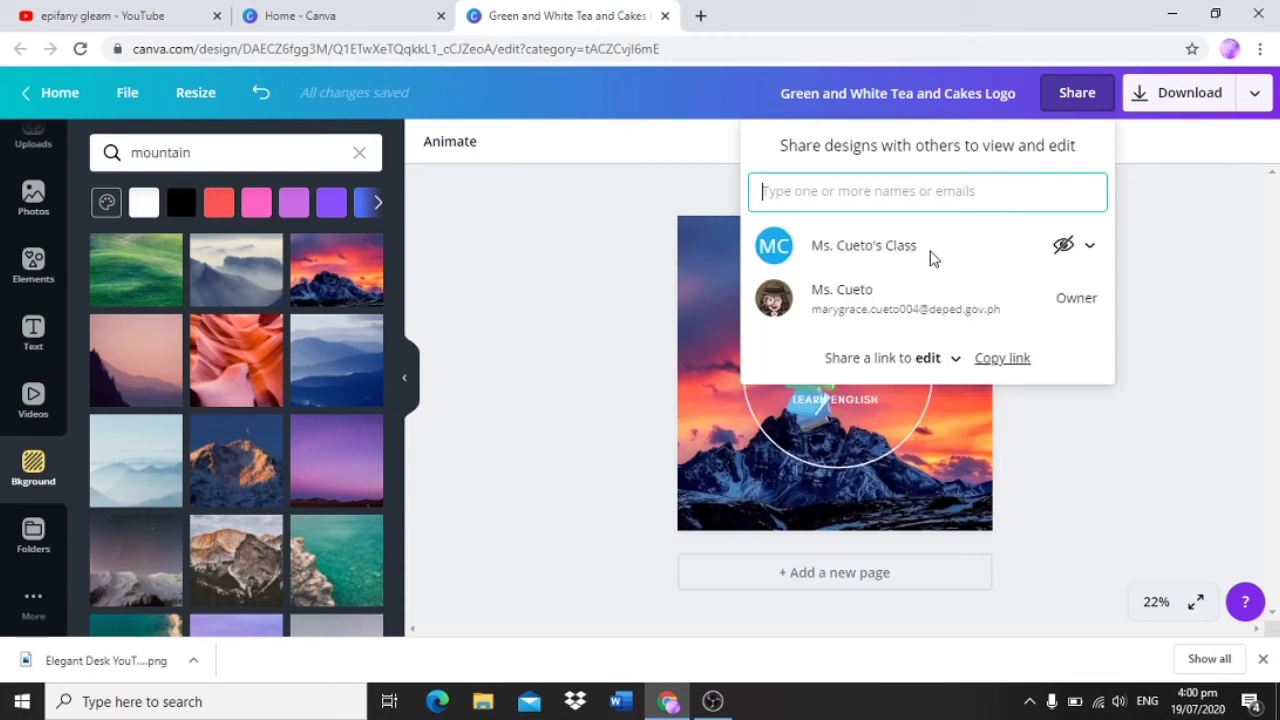
{"action": "left_click", "coordinate": [958, 370]}
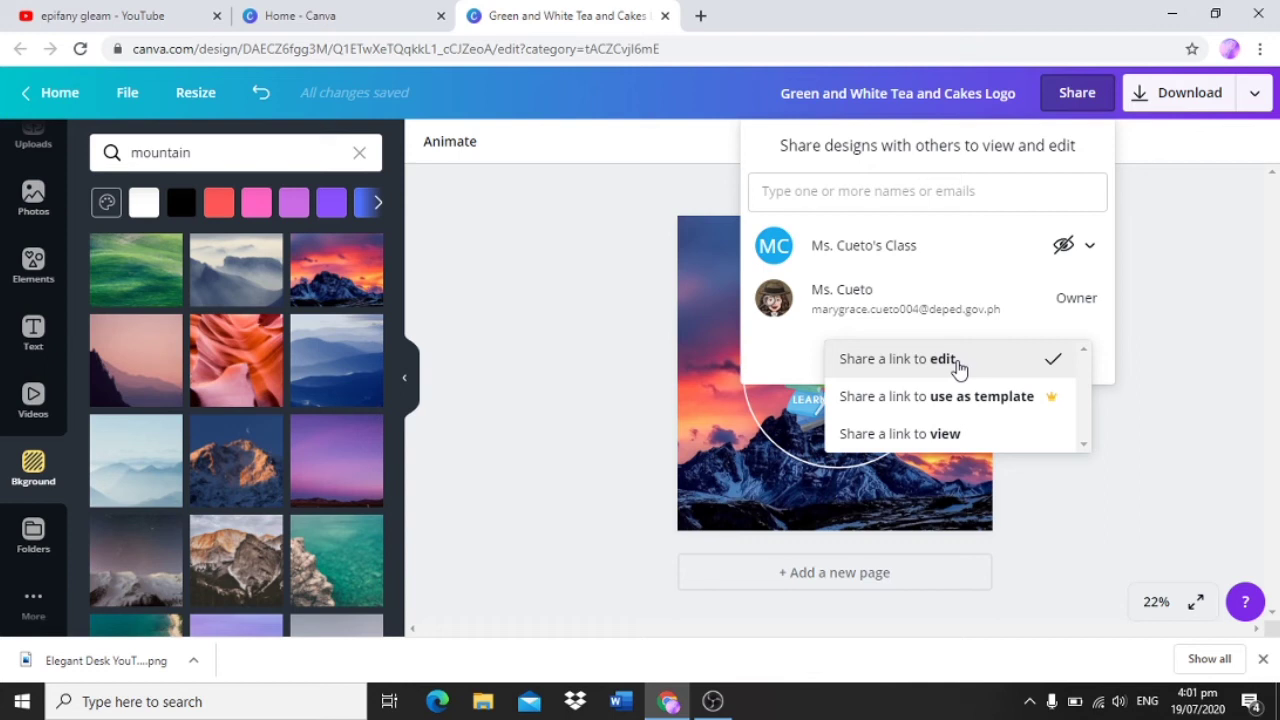
{"action": "left_click", "coordinate": [951, 440]}
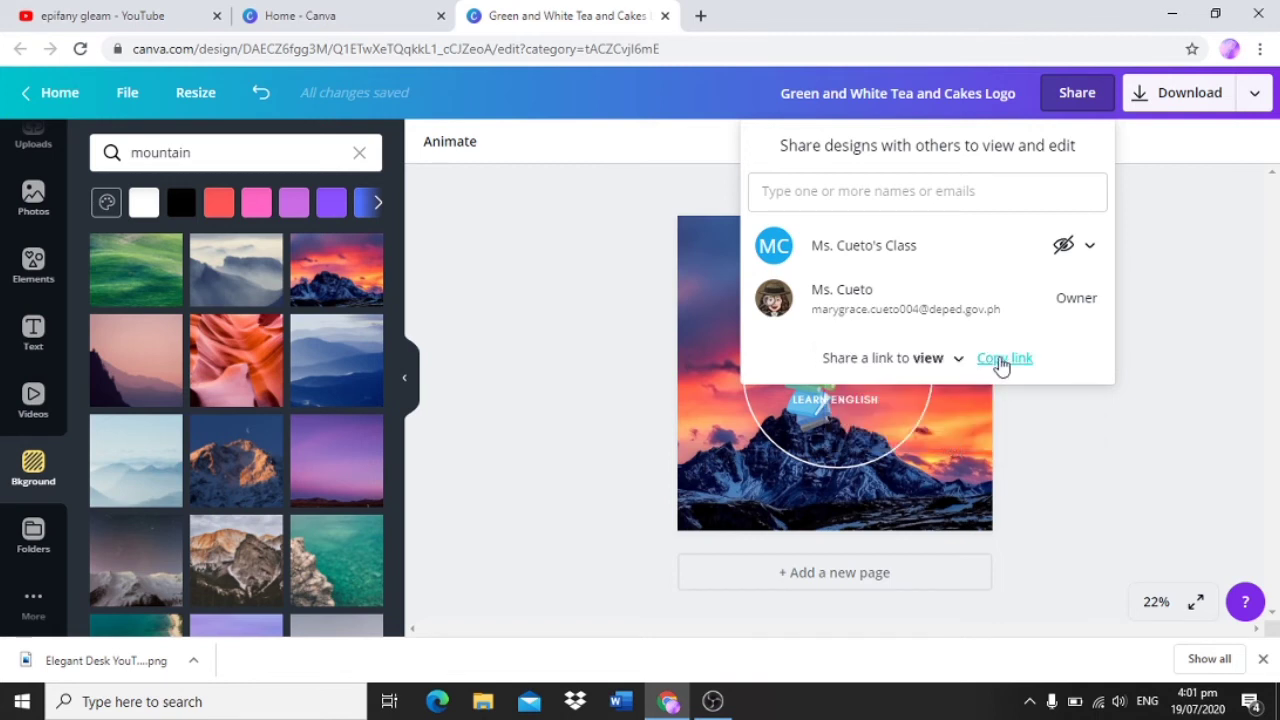
{"action": "left_click", "coordinate": [1001, 360]}
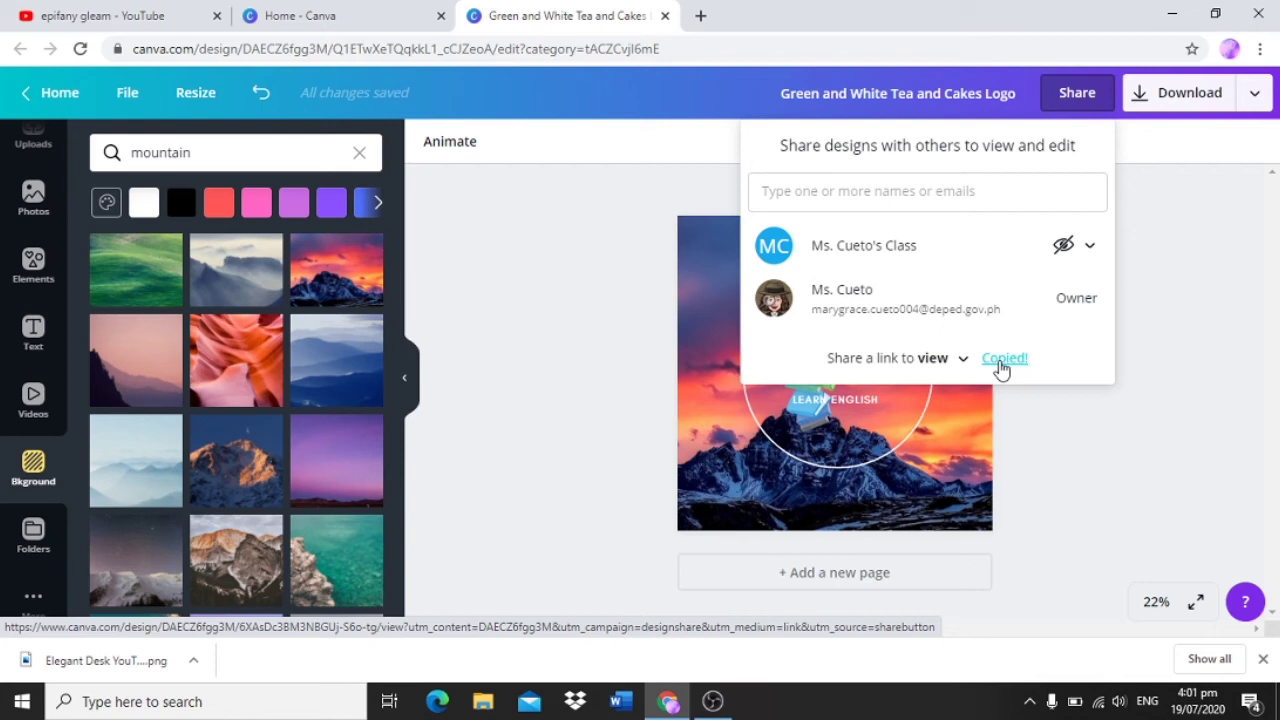
Step: Examine the download options for the design, including the available file types and the size setting
{"action": "left_click", "coordinate": [1155, 110]}
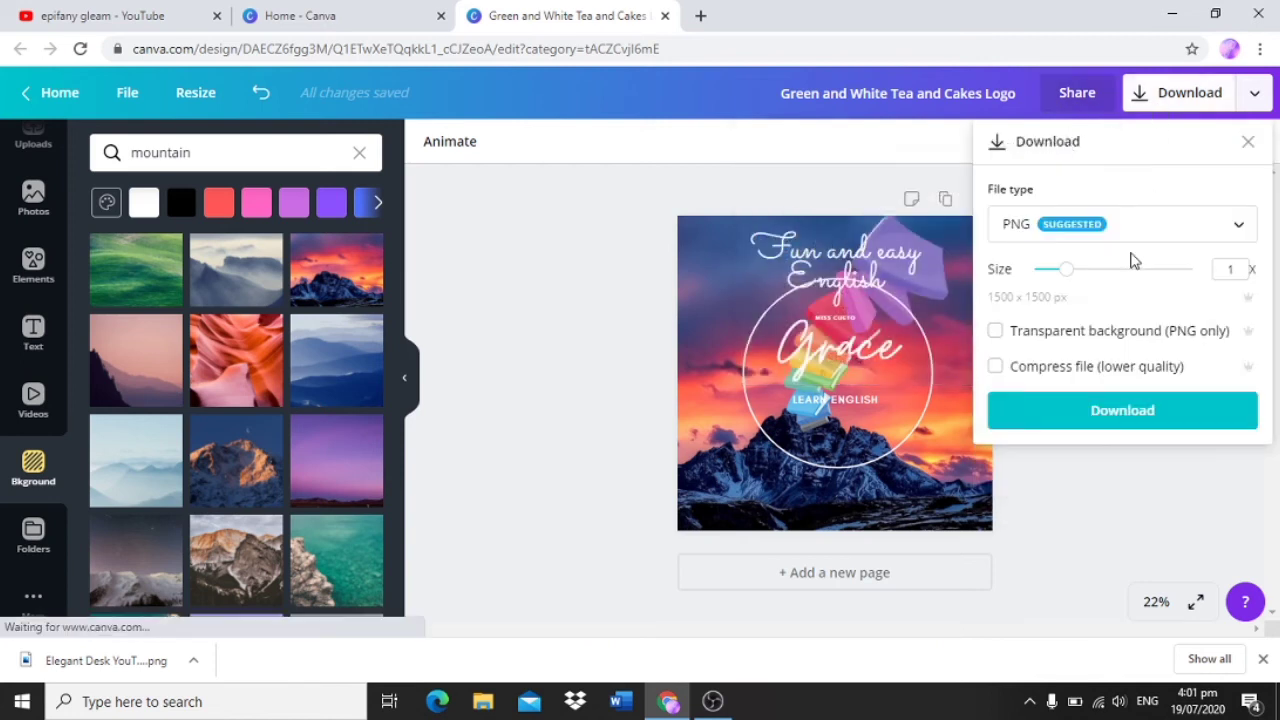
{"action": "left_click", "coordinate": [1149, 235]}
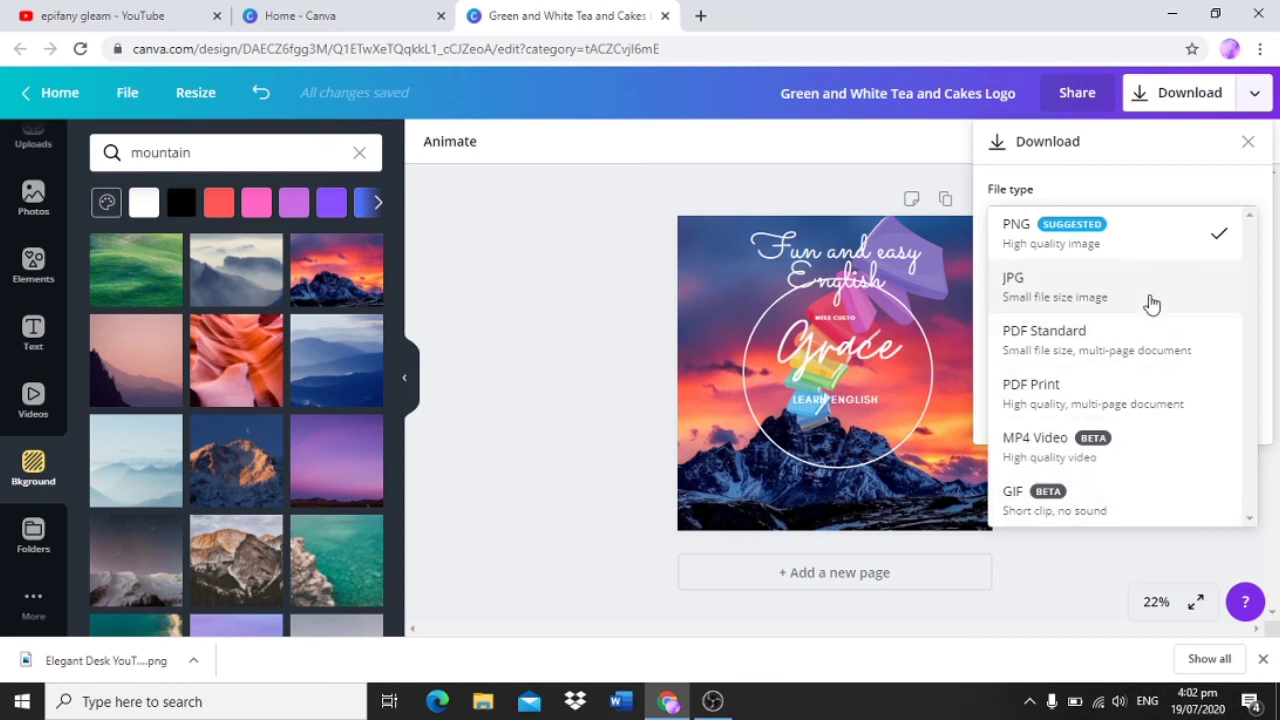
{"action": "left_click", "coordinate": [1247, 146]}
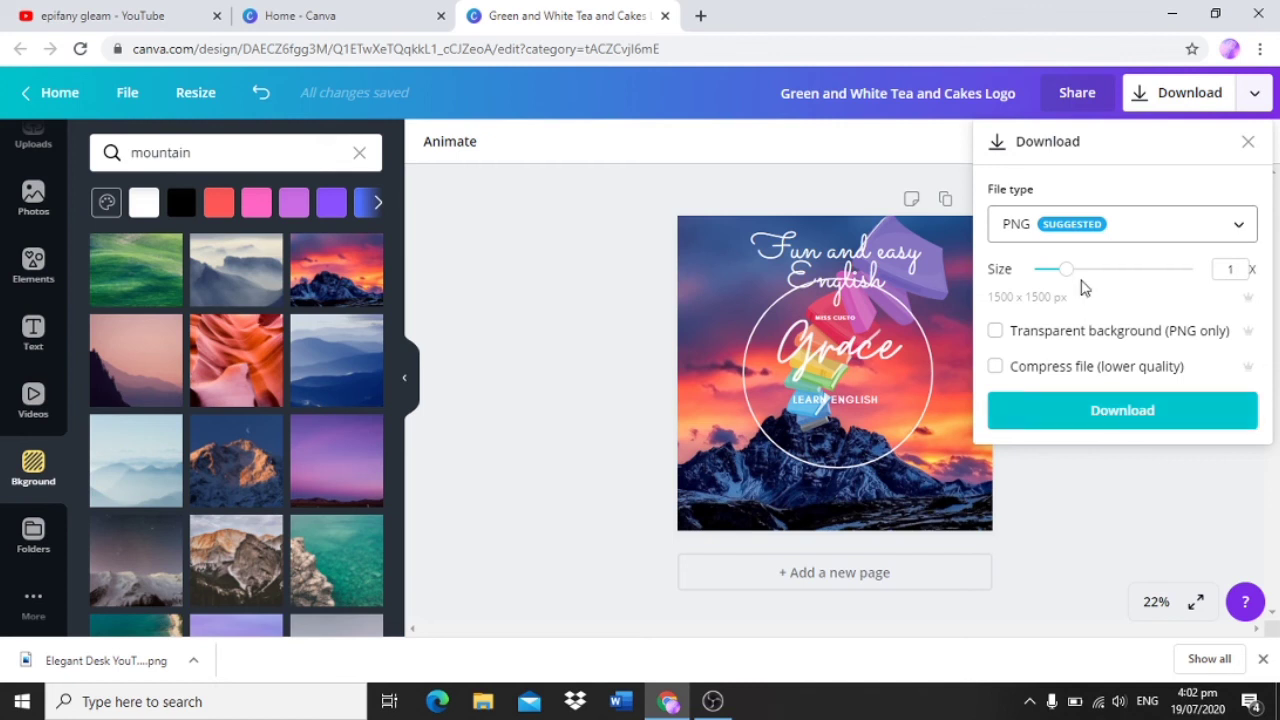
{"action": "mouse_move", "coordinate": [1066, 270]}
{"action": "left_mouse_down"}
{"action": "mouse_move", "coordinate": [1136, 280]}
{"action": "mouse_move", "coordinate": [1036, 280]}
{"action": "mouse_move", "coordinate": [1134, 276]}
{"action": "mouse_move", "coordinate": [1054, 272]}
{"action": "left_mouse_up"}
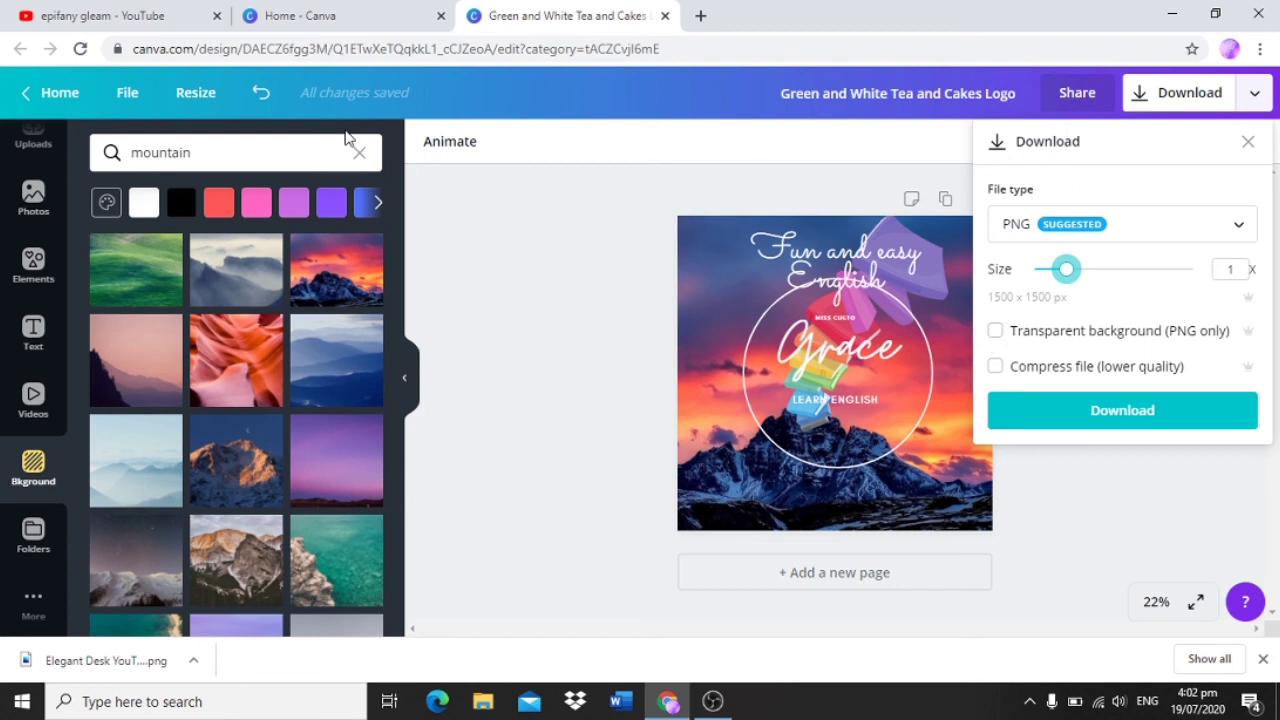
Step: Return to the Canva home page and show the design search banner at its beginning
{"action": "left_click", "coordinate": [334, 10]}
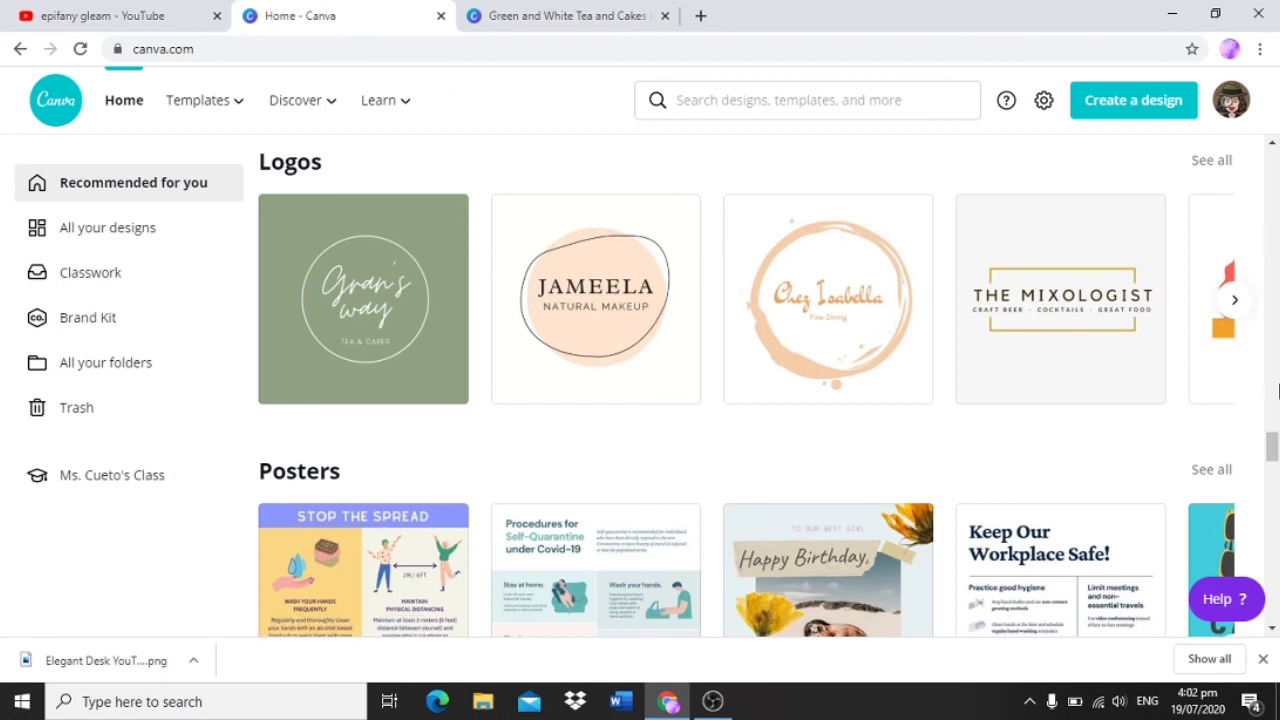
{"action": "left_click_drag", "start_coordinate": [1271, 445], "coordinate": [1275, 160]}
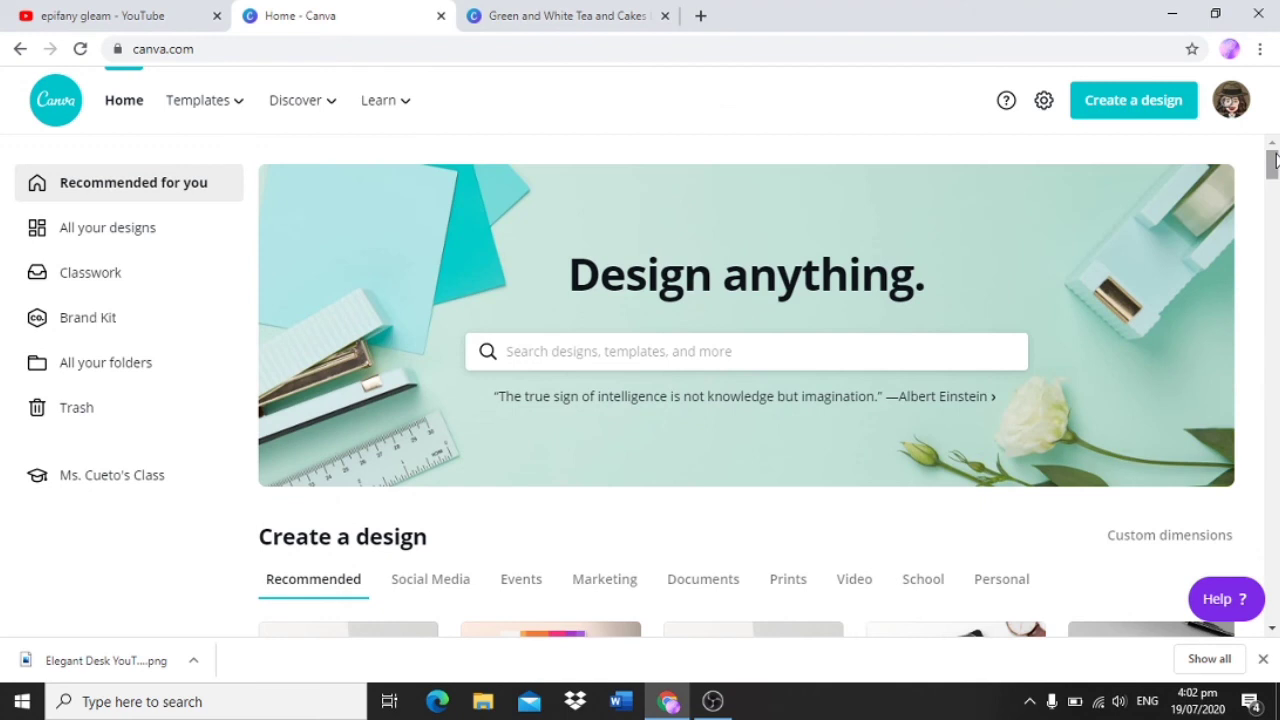
{"action": "left_click_drag", "start_coordinate": [1275, 160], "coordinate": [1273, 153]}
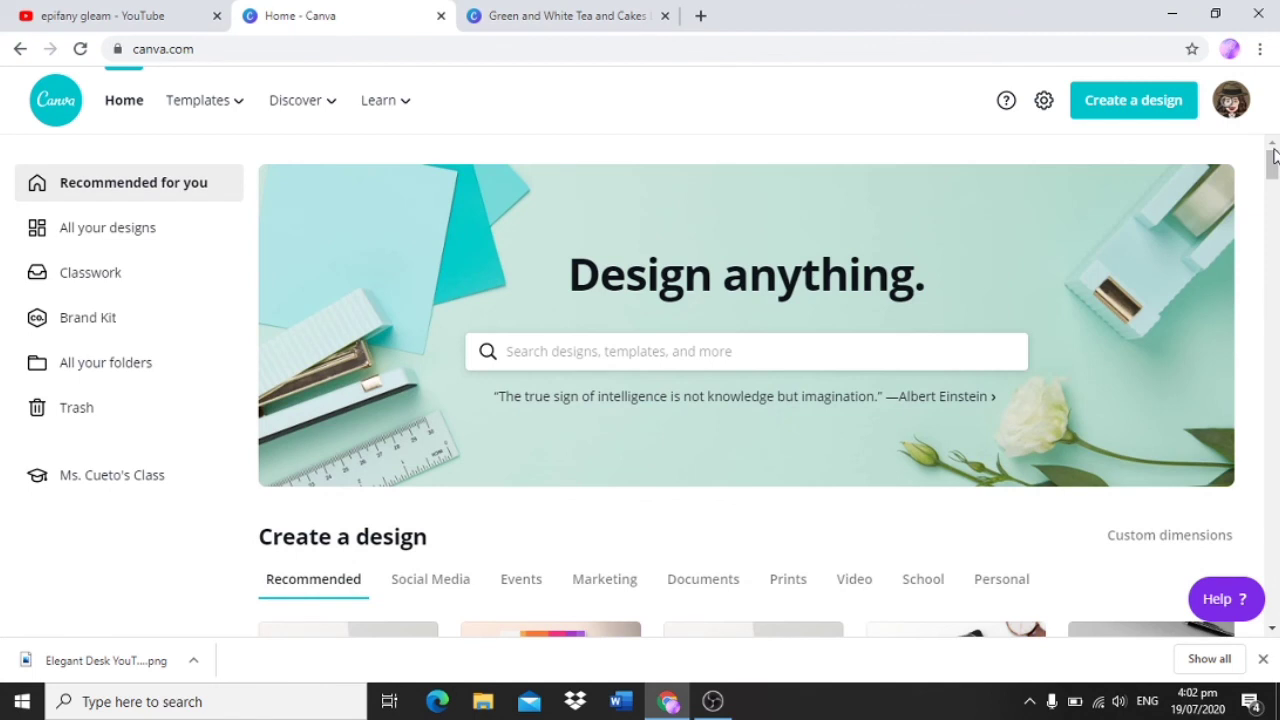